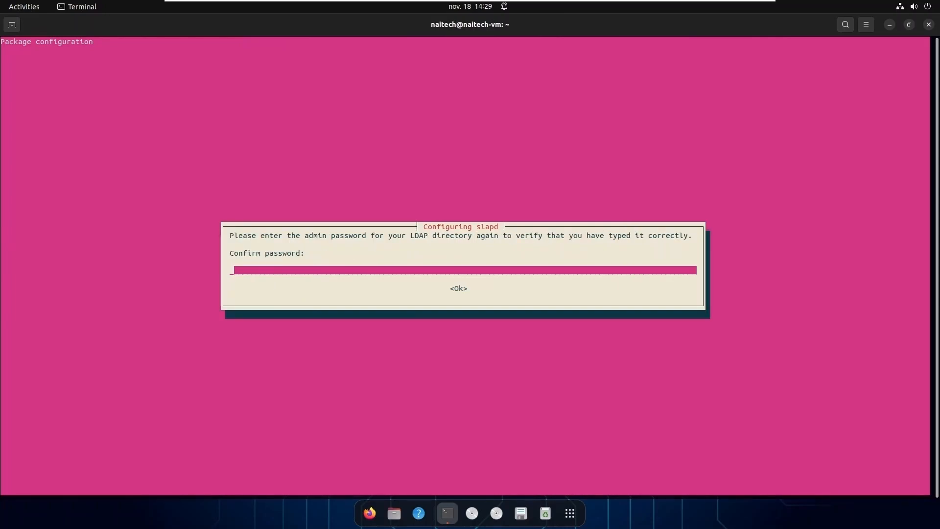
# Re-enter the LDAP admin password to confirm it and complete the slapd and ldap-utils install.
pyautogui.write('*********')
pyautogui.press('Return')
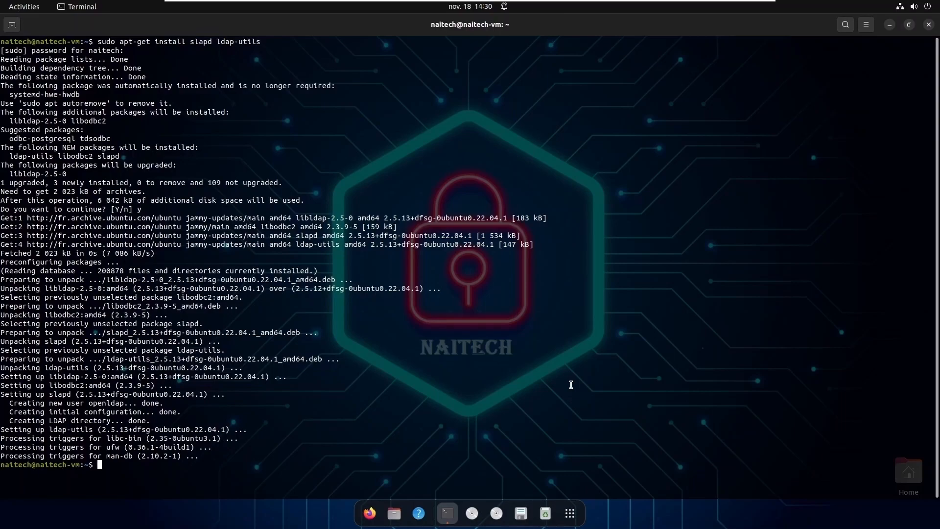
# Clear the terminal and run sudo dpkg-reconfigure slapd.
pyautogui.write('clear')
pyautogui.press('Return')
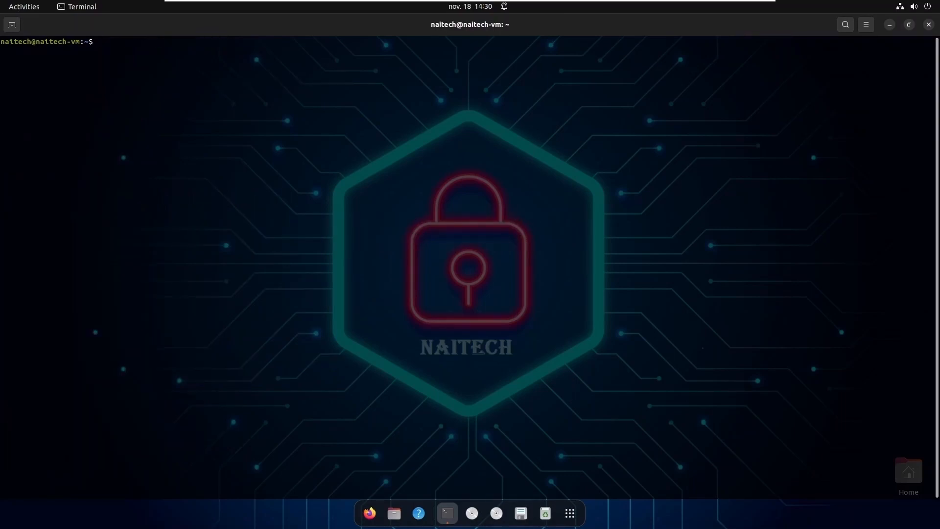
pyautogui.write('sudo dpkg-reconfigure slapd')
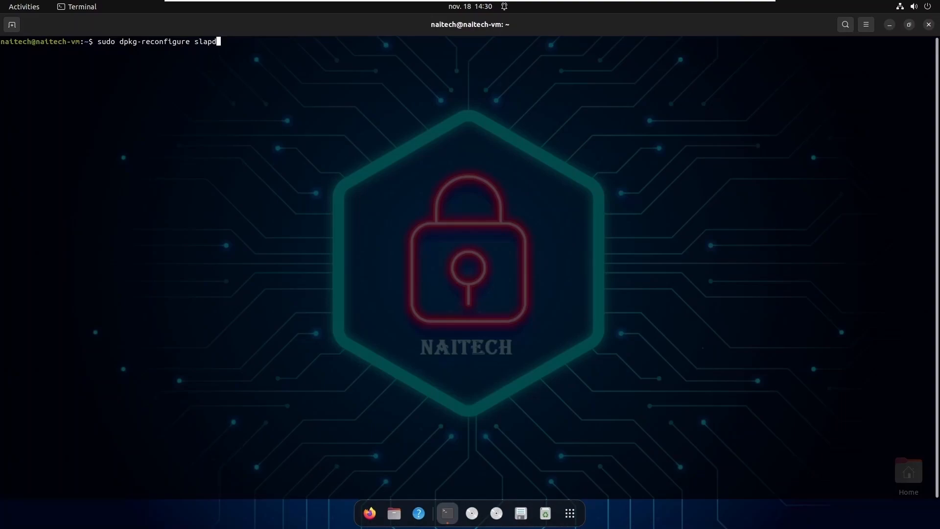
pyautogui.press('Return')
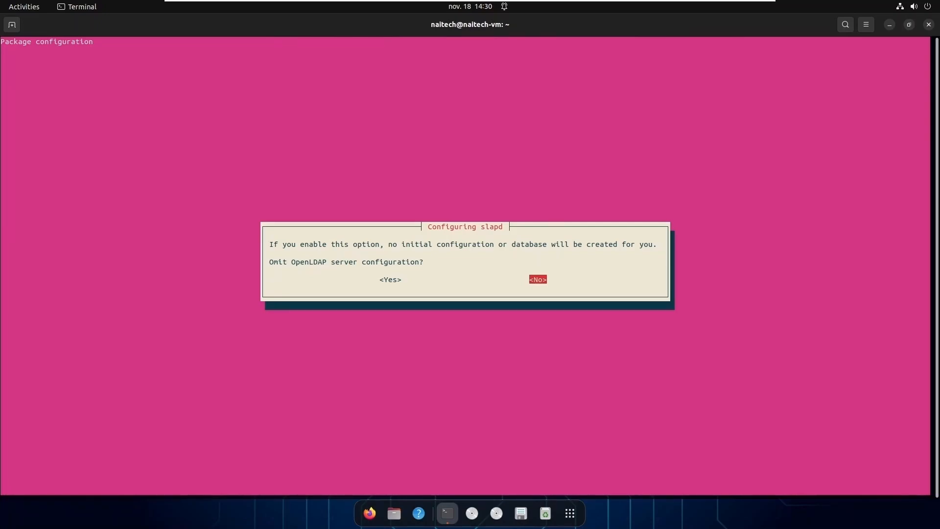
# Keep the OpenLDAP configuration and set DNS domain naitech.com and organization naitech.
pyautogui.press('Return')
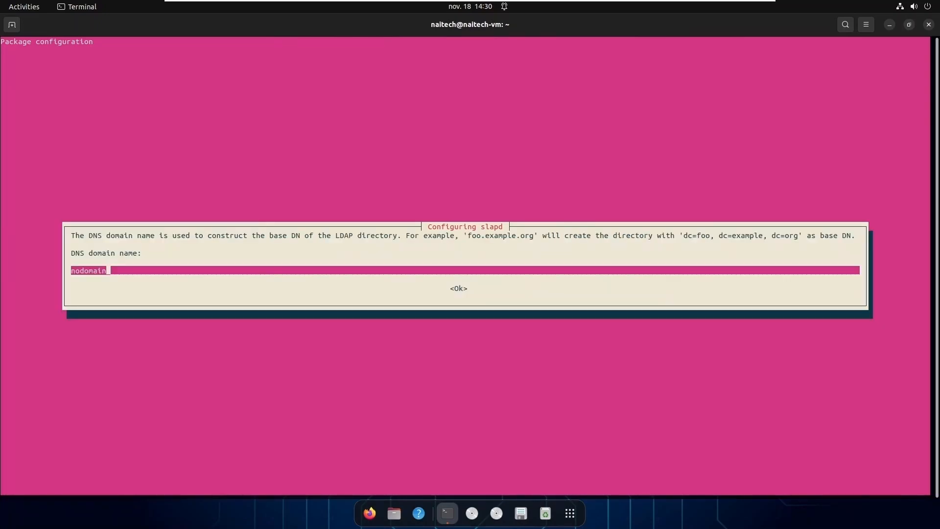
pyautogui.press('BackSpace')
pyautogui.press('BackSpace')
pyautogui.press('BackSpace')
pyautogui.press('BackSpace')
pyautogui.press('BackSpace')
pyautogui.press('BackSpace')
pyautogui.press('BackSpace')
pyautogui.press('BackSpace')
pyautogui.write('naitech.com')
pyautogui.press('Return')
pyautogui.press('BackSpace')
pyautogui.press('BackSpace')
pyautogui.press('BackSpace')
pyautogui.press('BackSpace')
pyautogui.press('BackSpace')
pyautogui.press('BackSpace')
pyautogui.press('BackSpace')
pyautogui.press('BackSpace')
pyautogui.write('naitech')
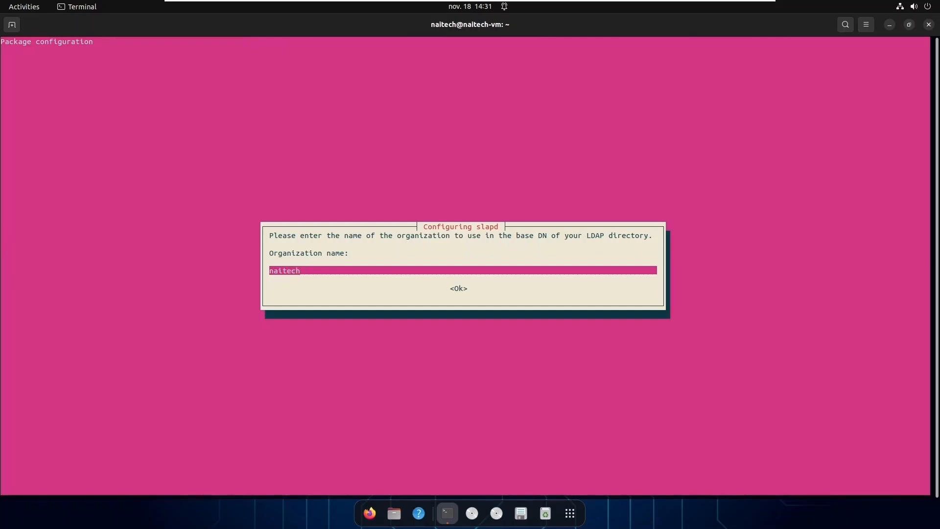
pyautogui.press('Return')
# Enter and confirm the admin password, keep the database on purge, move the old database aside, then clear the screen.
pyautogui.write('*****')
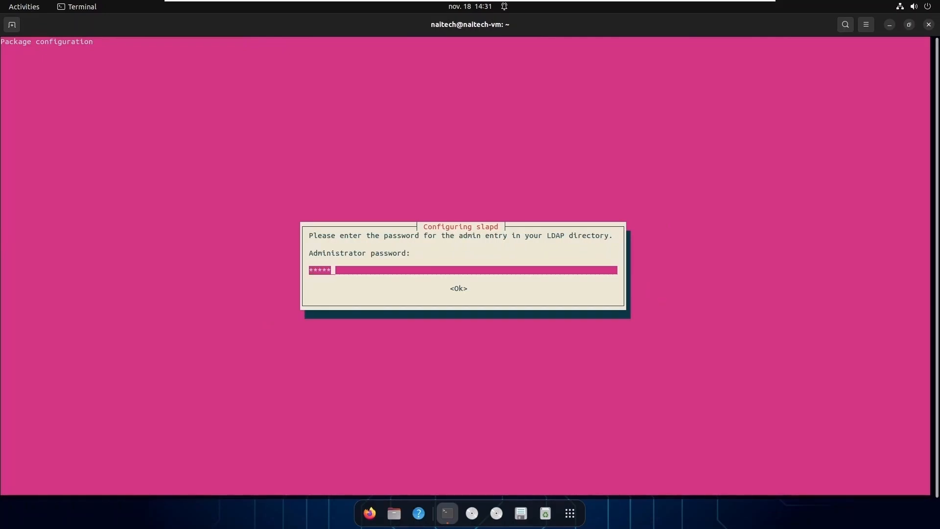
pyautogui.write('****')
pyautogui.press('Return')
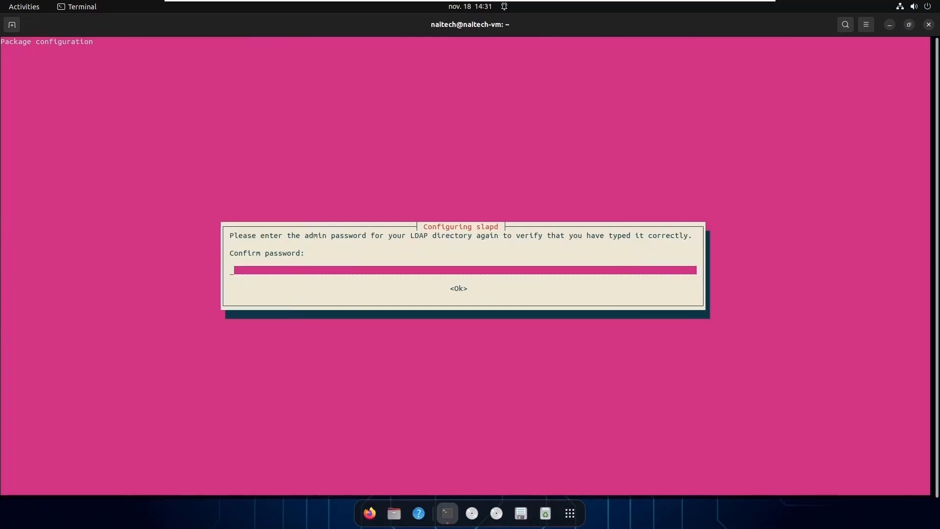
pyautogui.write('*********')
pyautogui.press('Return')
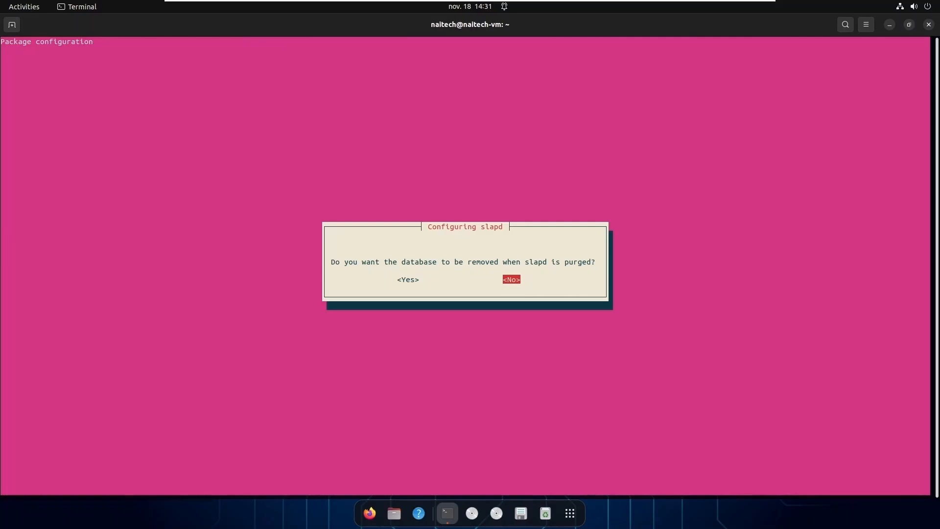
pyautogui.press('Return')
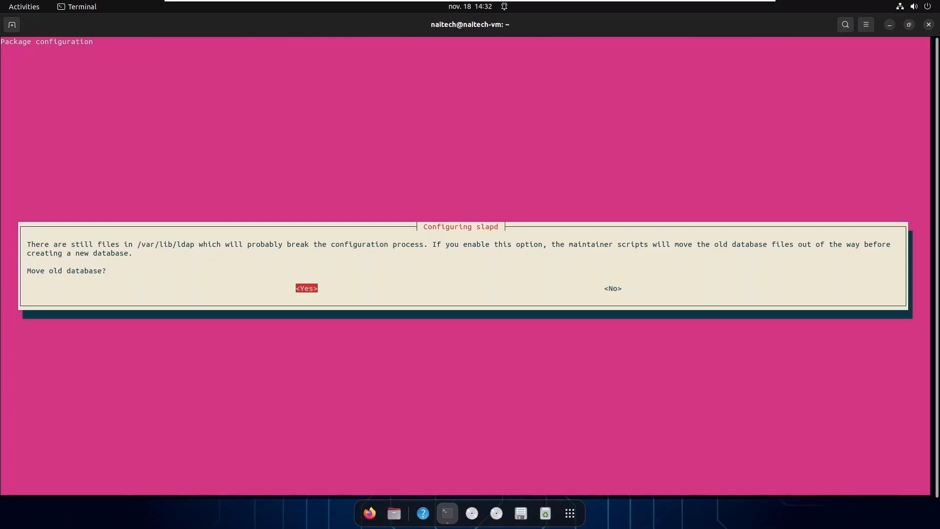
pyautogui.press('Return')
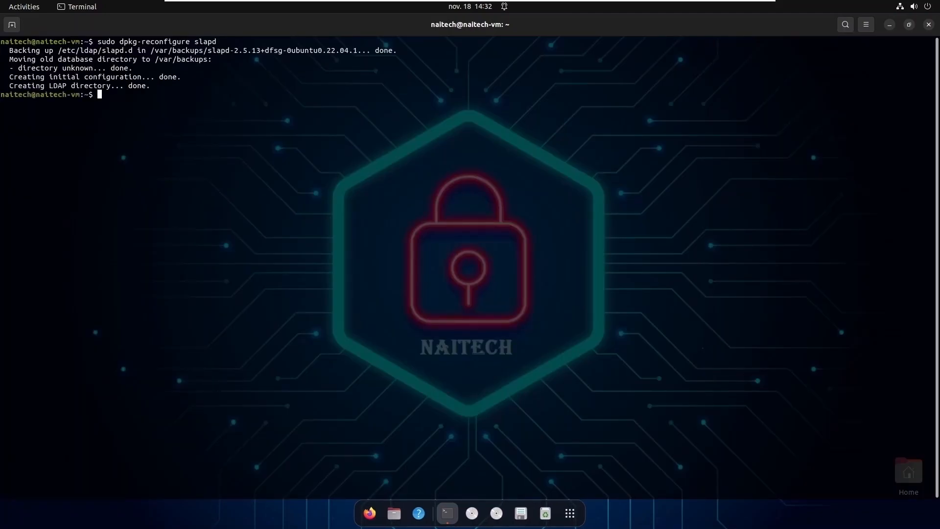
pyautogui.press('Return')
pyautogui.press('Return')
pyautogui.press('Return')
pyautogui.write('cl')
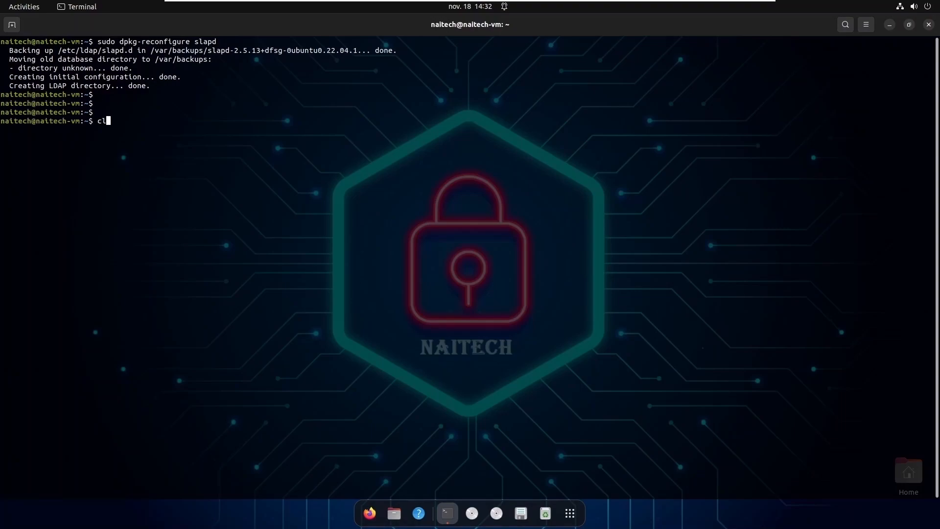
pyautogui.write('ear')
pyautogui.press('Return')
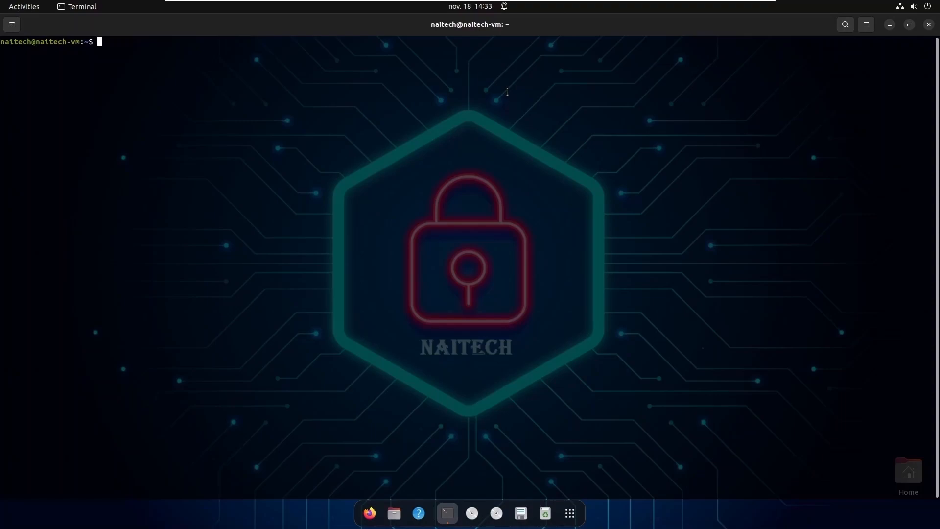
# Hide the terminal, launch Firefox and go to the Google homepage.
pyautogui.click(890, 26)
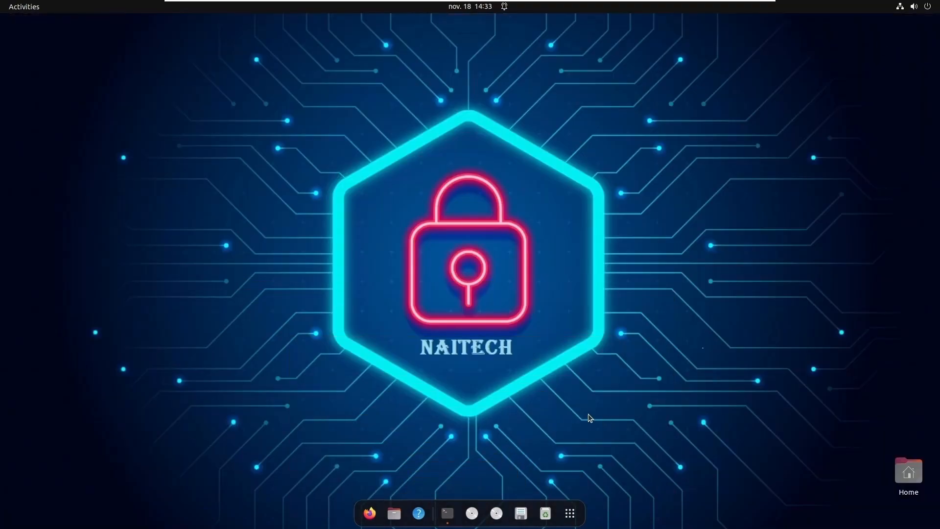
pyautogui.click(369, 513)
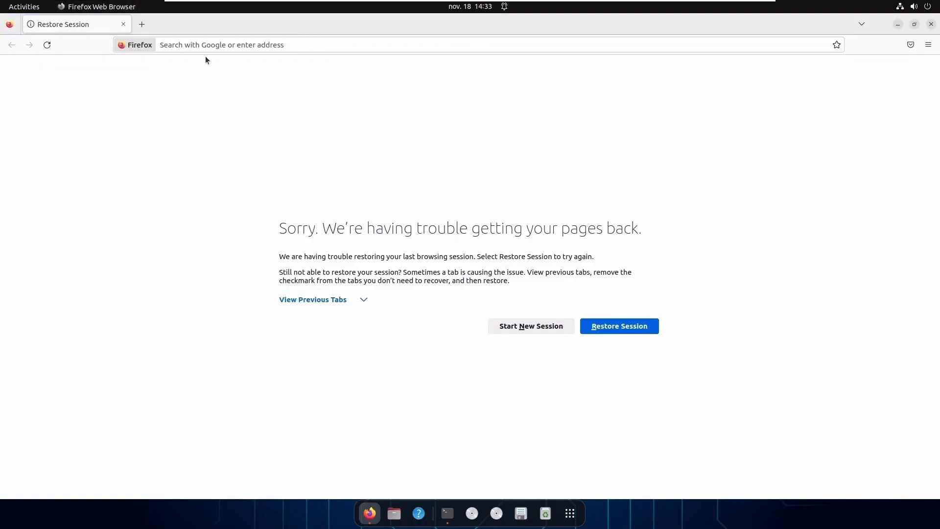
pyautogui.click(247, 45)
pyautogui.write('g')
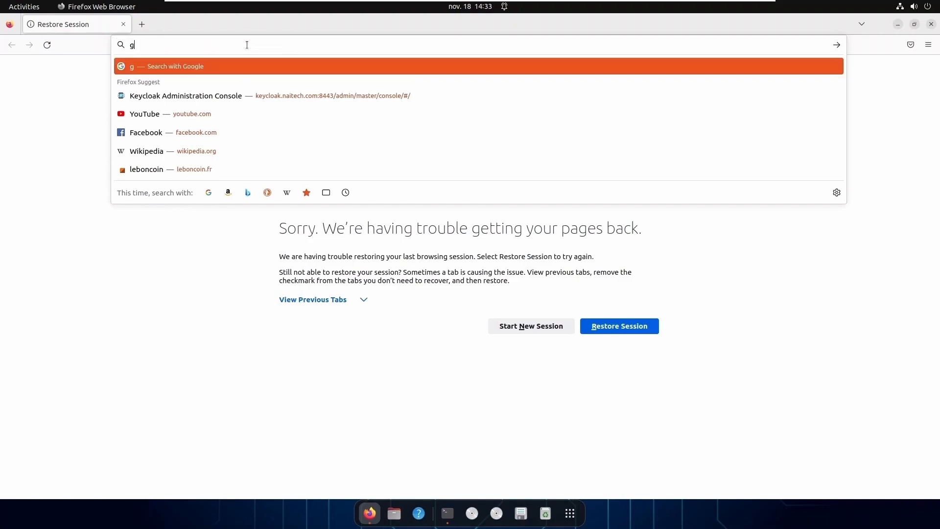
pyautogui.write('oogl')
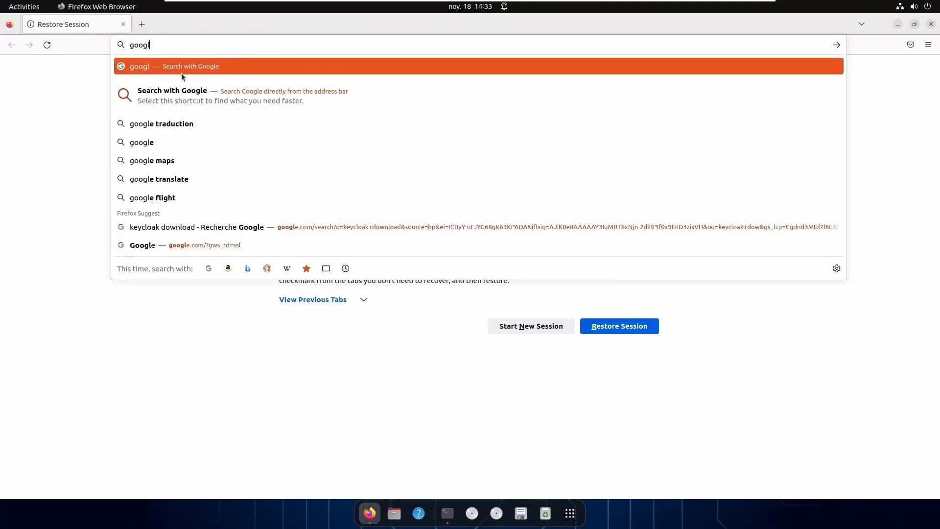
pyautogui.click(175, 145)
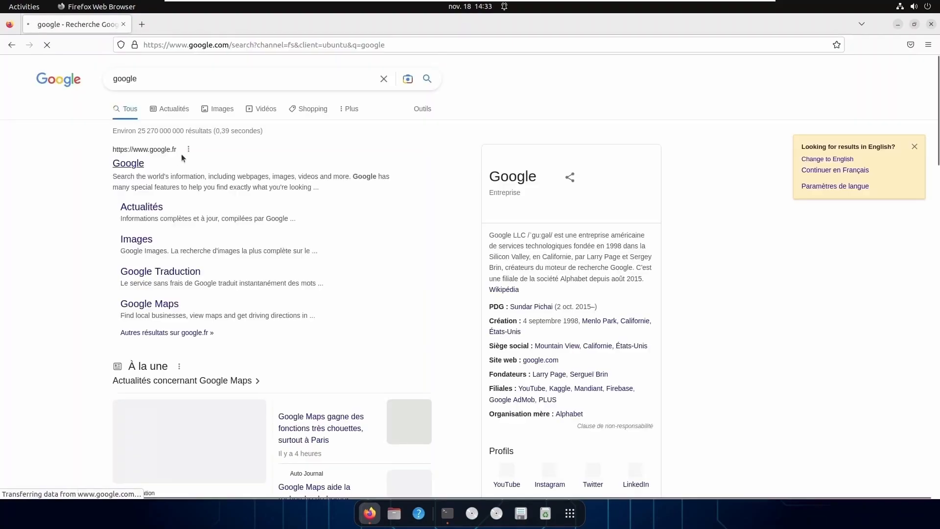
pyautogui.click(147, 168)
# Search 'apache ldap studio' and download the Linux 64-bit tar.gz from the Downloads page.
pyautogui.click(410, 256)
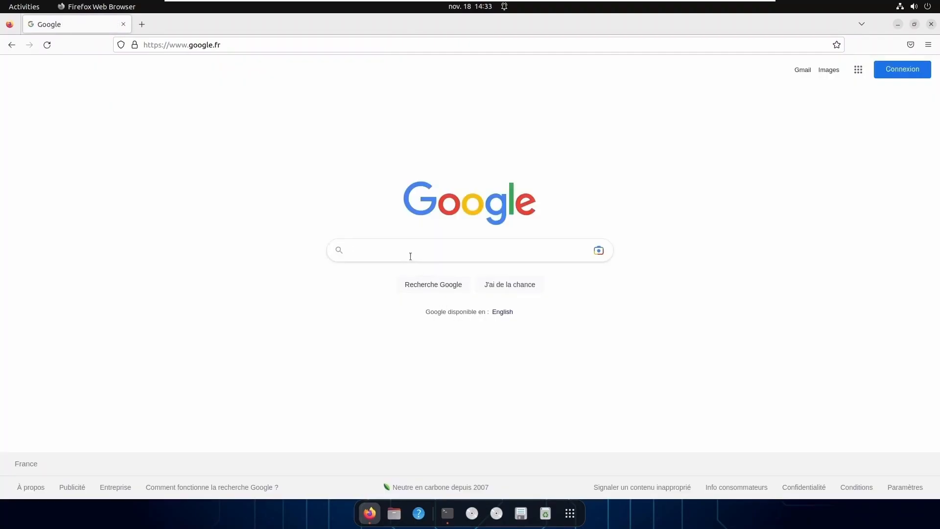
pyautogui.write('apa')
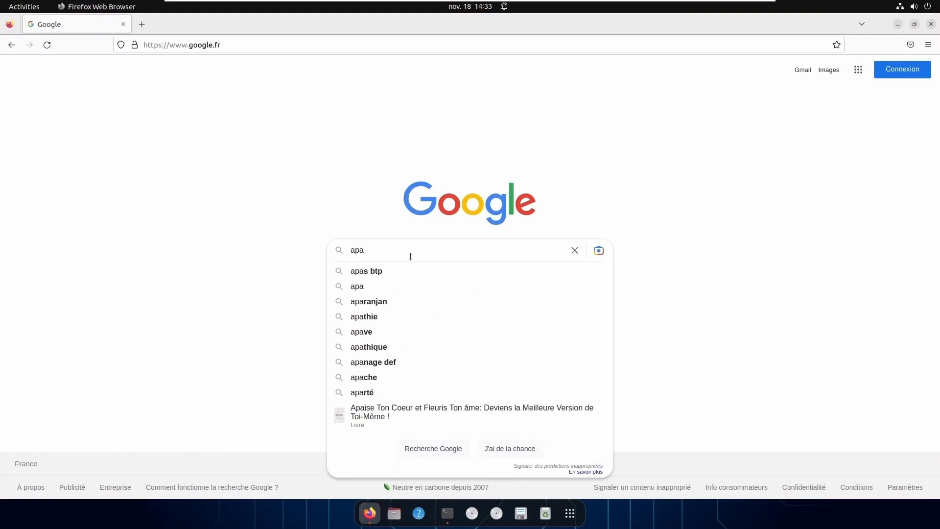
pyautogui.write('che ldap')
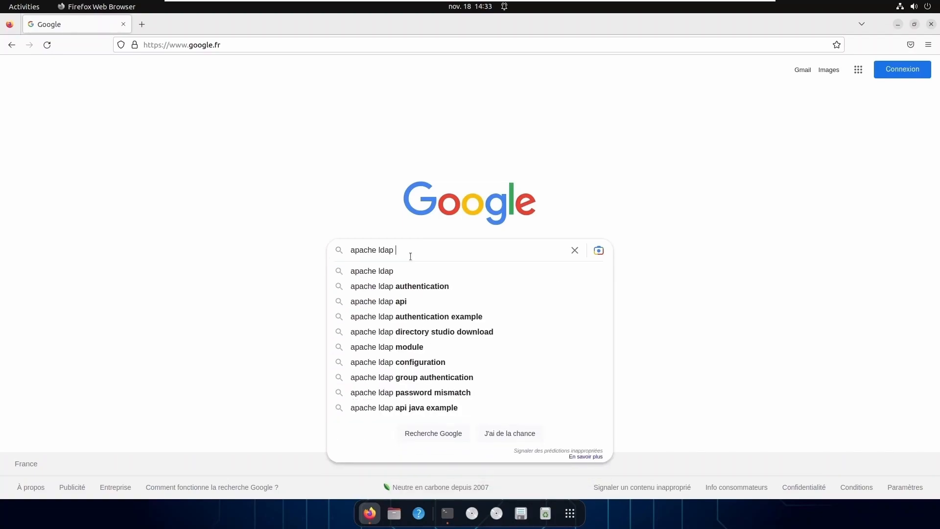
pyautogui.write(' stu')
pyautogui.press('Down')
pyautogui.press('Return')
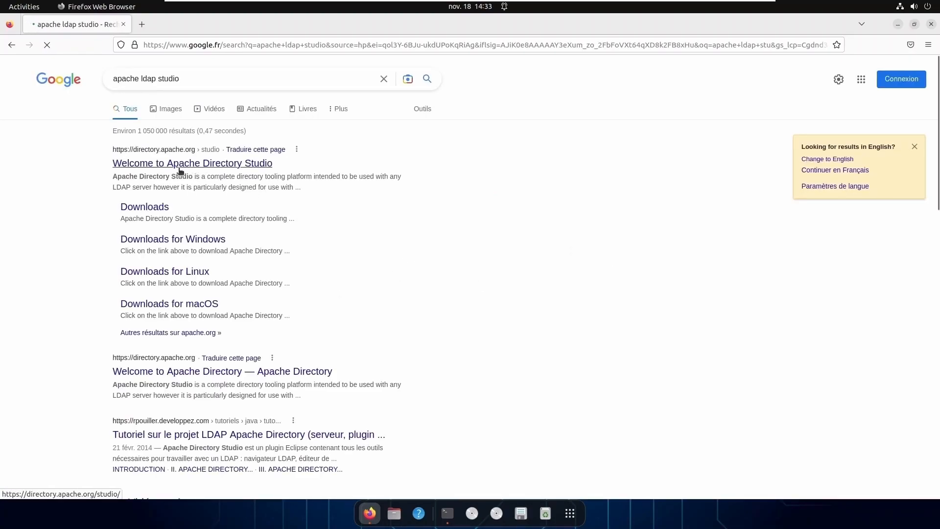
pyautogui.click(155, 210)
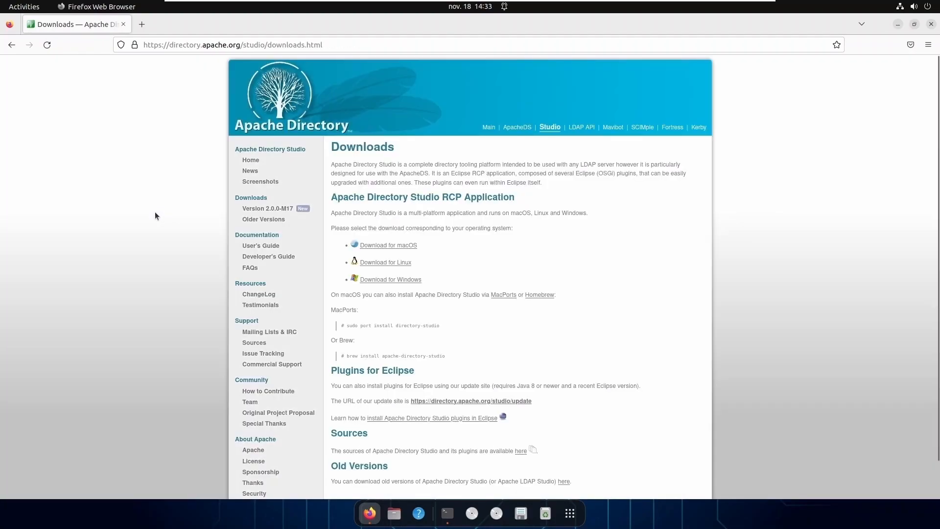
pyautogui.click(390, 264)
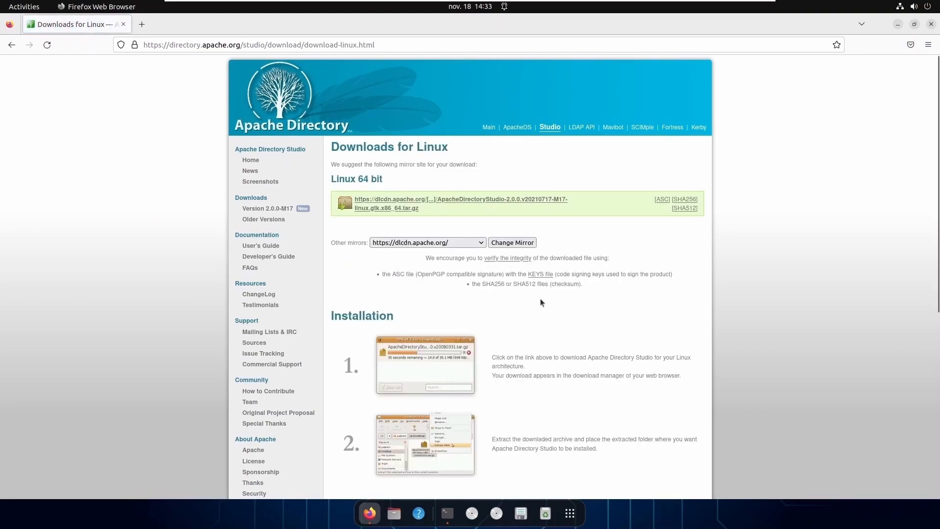
pyautogui.click(440, 201)
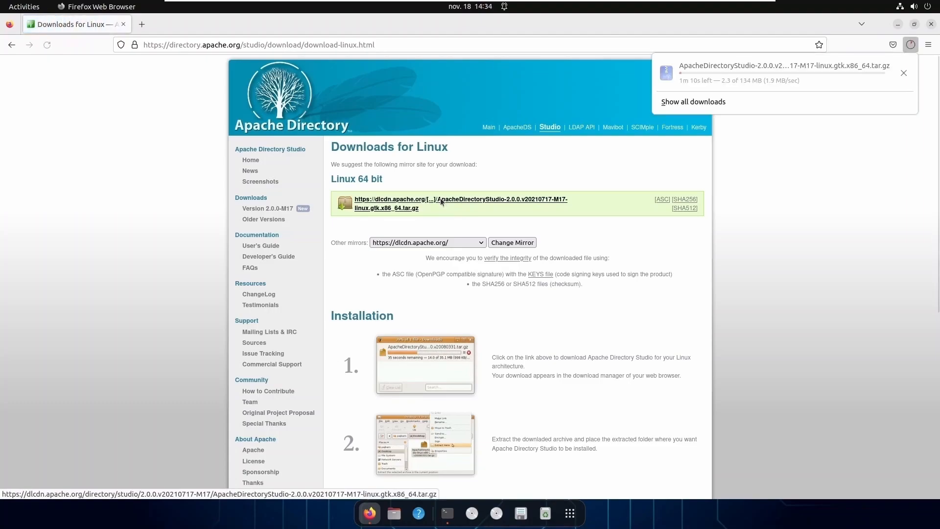
pyautogui.click(898, 24)
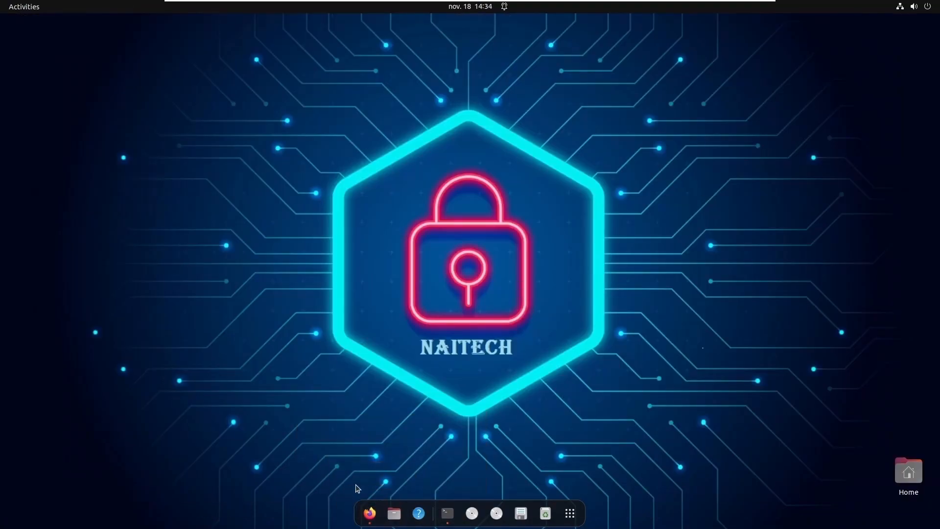
# Extract the downloaded Apache Directory Studio archive in Downloads.
pyautogui.click(394, 513)
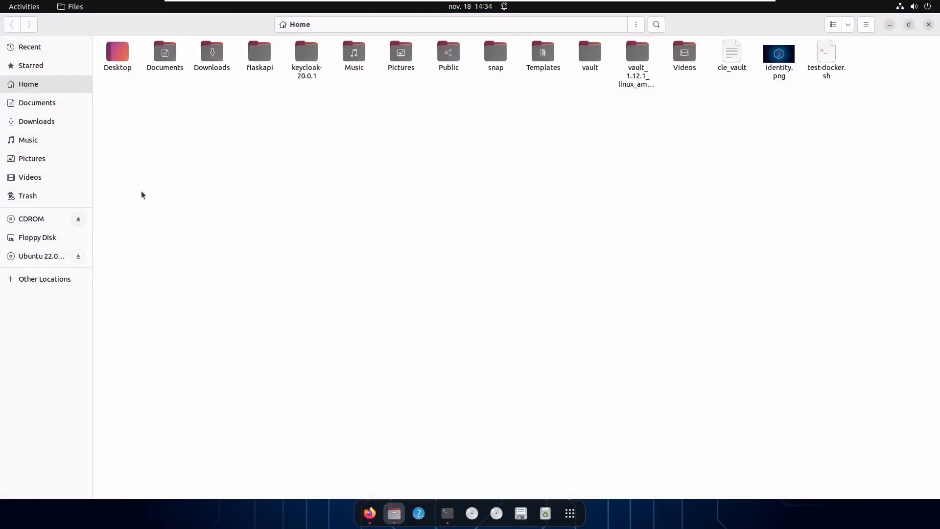
pyautogui.click(43, 123)
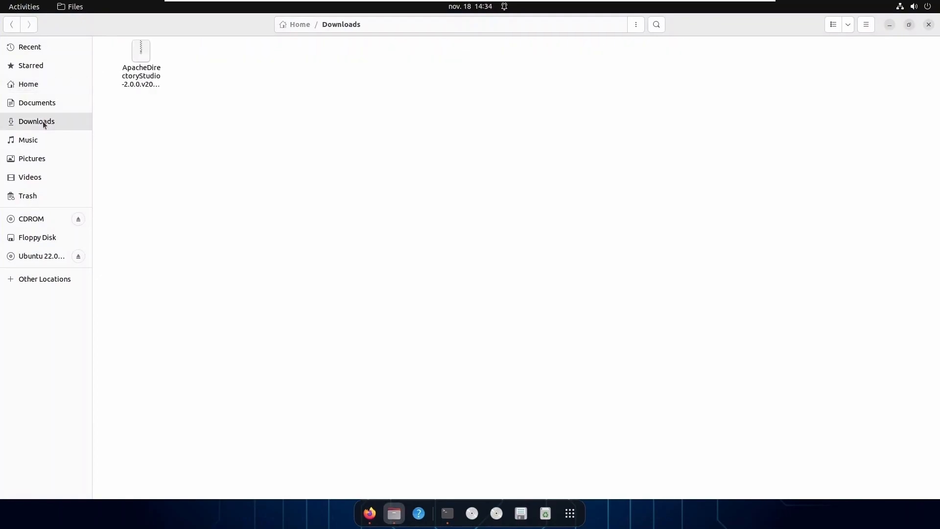
pyautogui.rightClick(146, 49)
pyautogui.rightClick(137, 51)
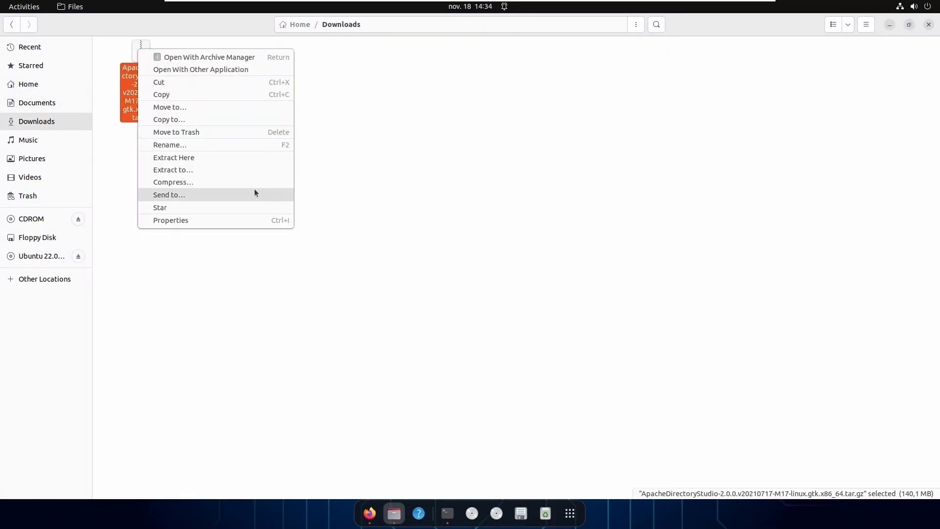
pyautogui.click(204, 158)
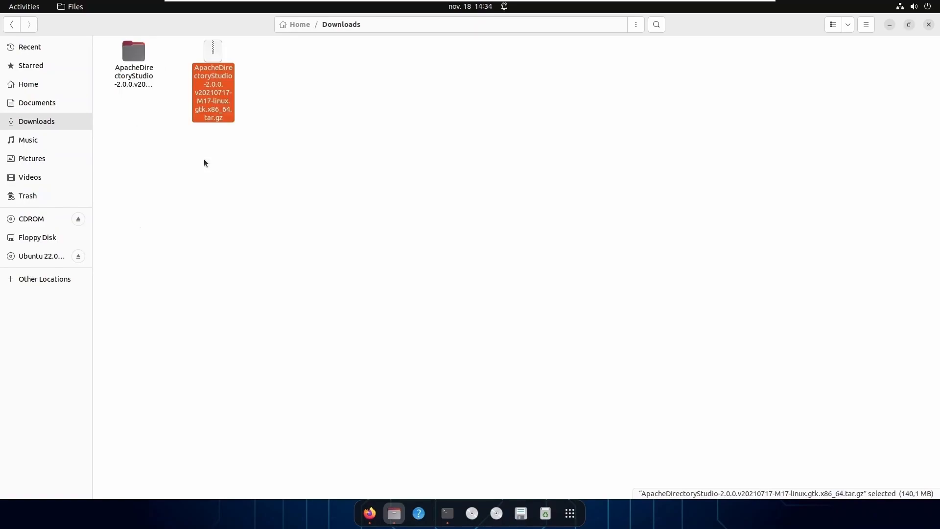
# Cut the extracted Directory Studio folder and paste it into Home.
pyautogui.click(134, 55)
pyautogui.rightClick(135, 55)
pyautogui.click(187, 116)
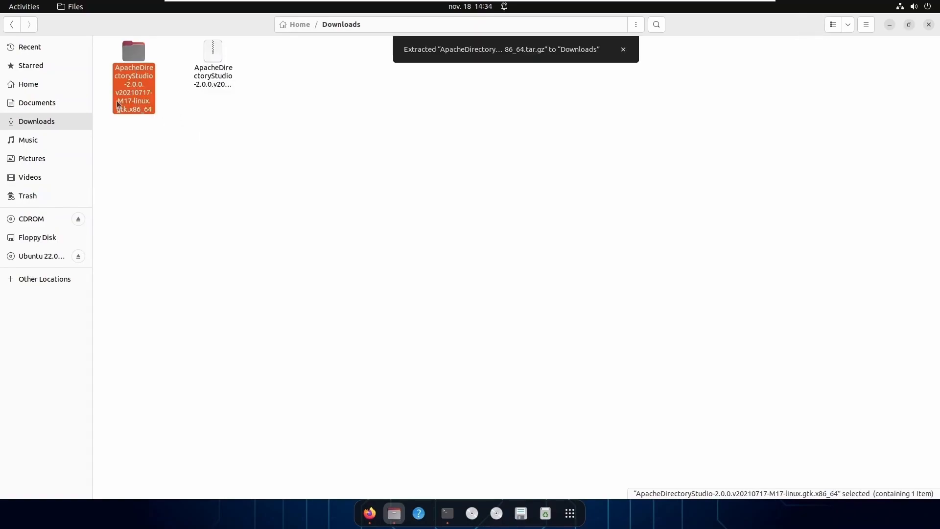
pyautogui.click(34, 85)
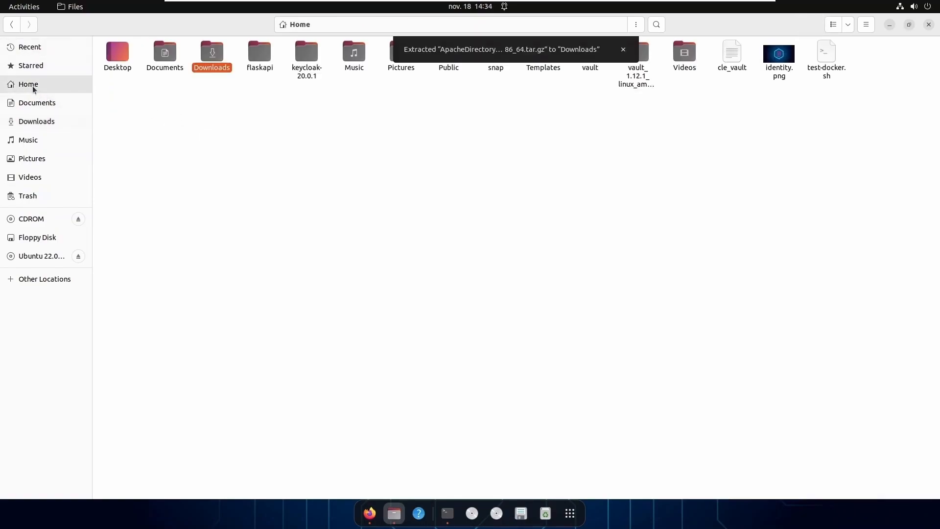
pyautogui.rightClick(194, 131)
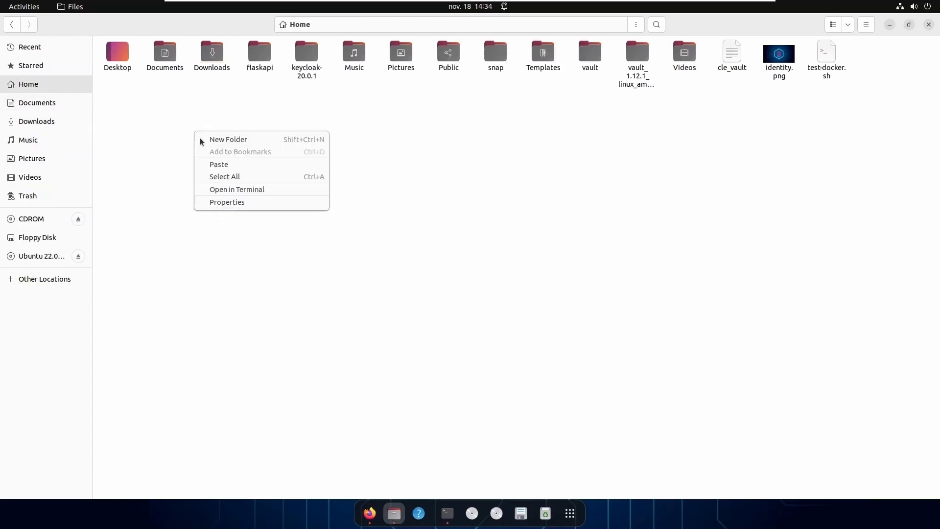
pyautogui.click(231, 165)
# Launch the ApacheDirectoryStudio executable from the inner folder of the moved folder.
pyautogui.doubleClick(135, 77)
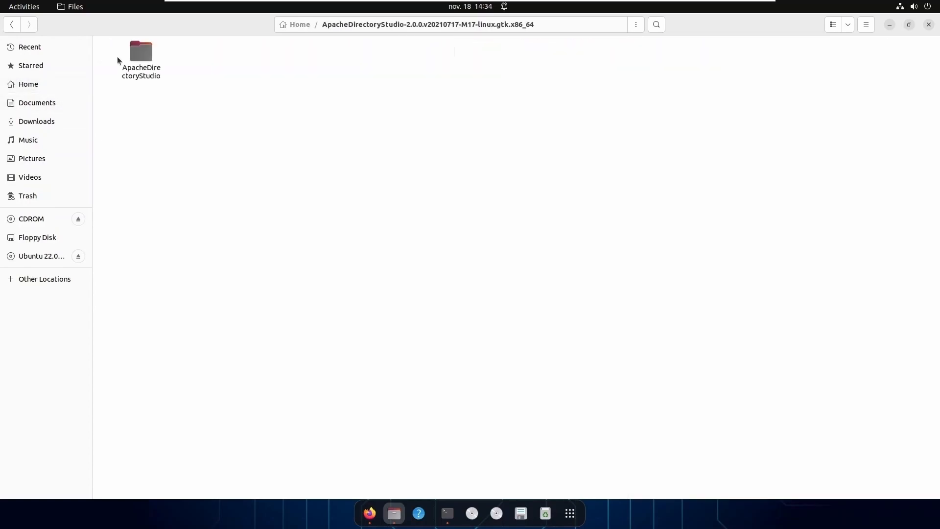
pyautogui.doubleClick(149, 49)
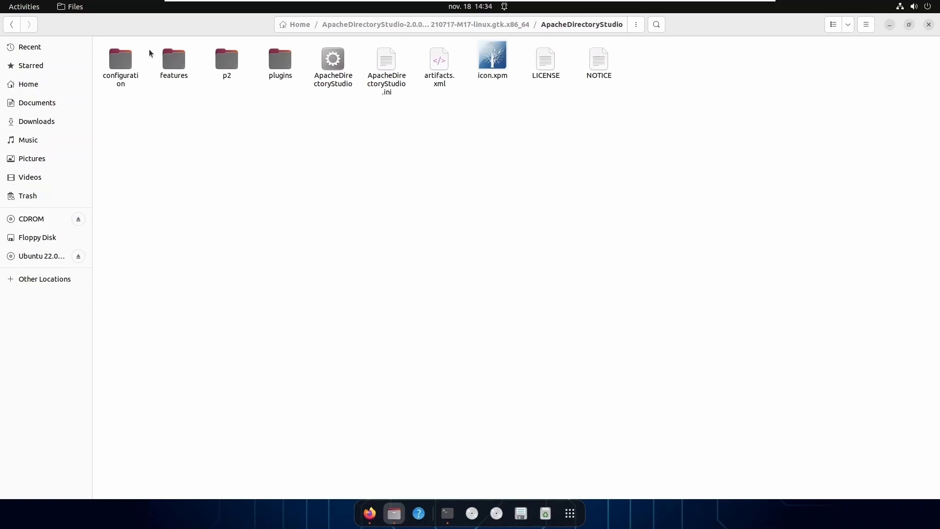
pyautogui.click(334, 65)
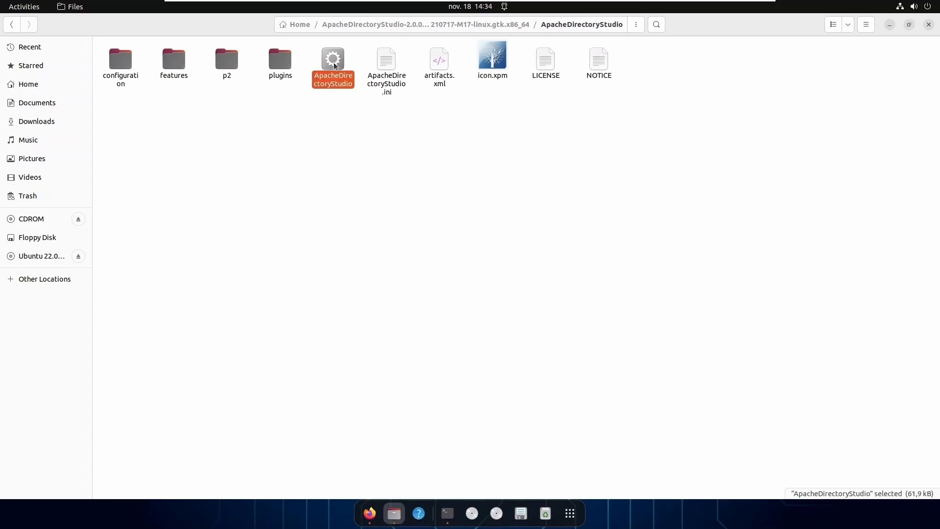
pyautogui.doubleClick(334, 65)
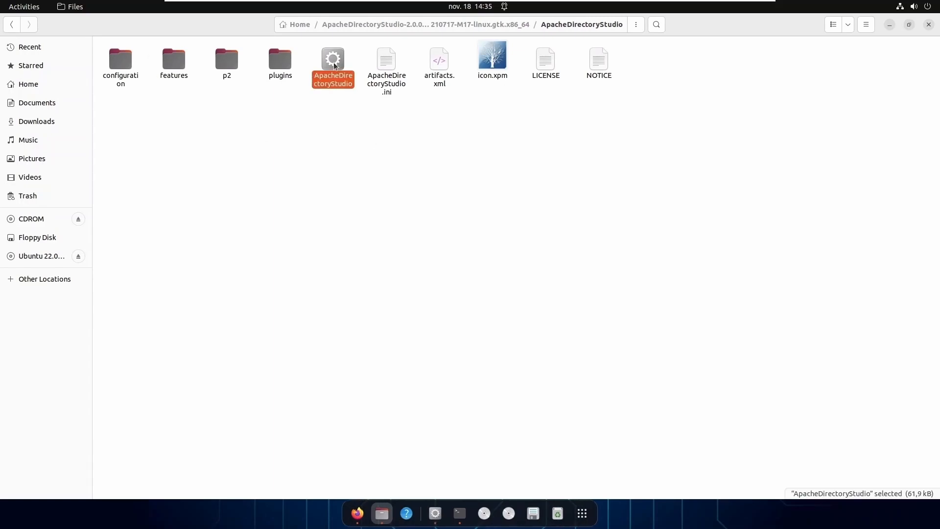
pyautogui.click(889, 25)
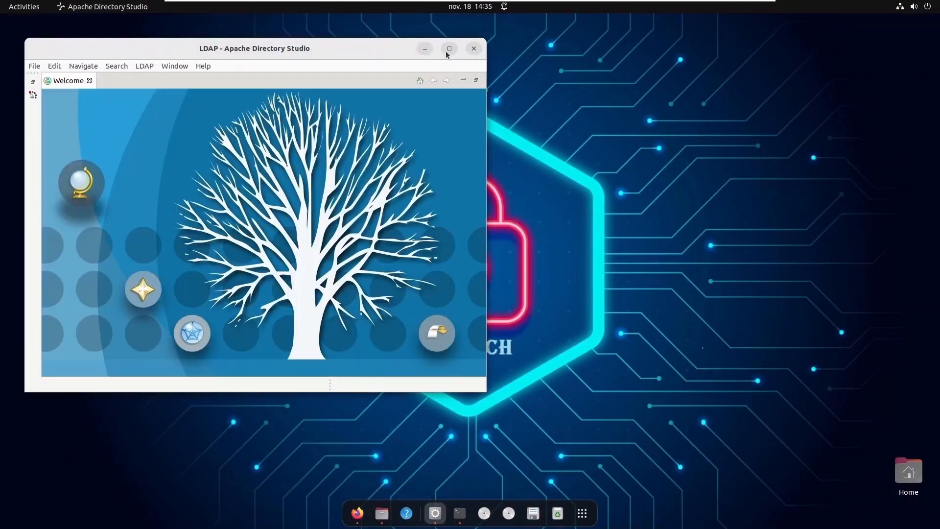
# Create a new connection named keycloak-ldap-federation to hostname localhost, port 389.
pyautogui.click(449, 48)
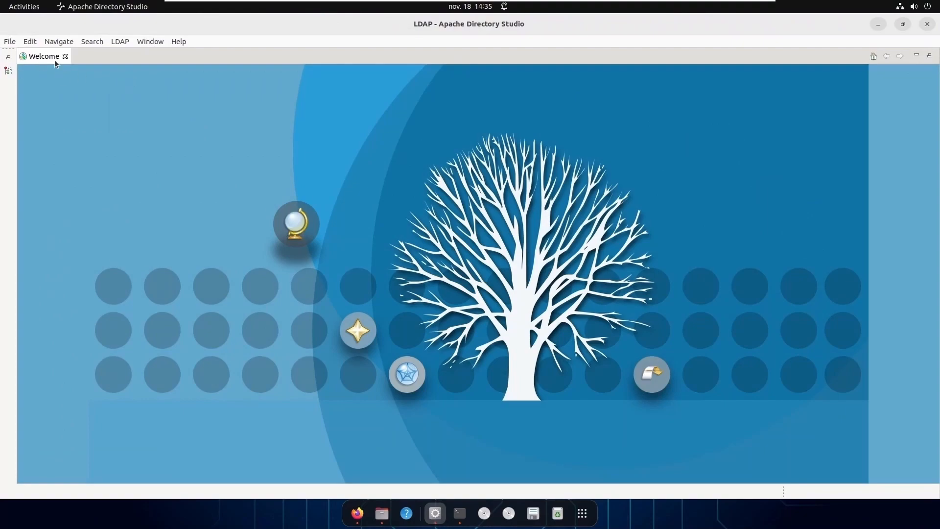
pyautogui.click(65, 57)
pyautogui.rightClick(31, 405)
pyautogui.click(80, 262)
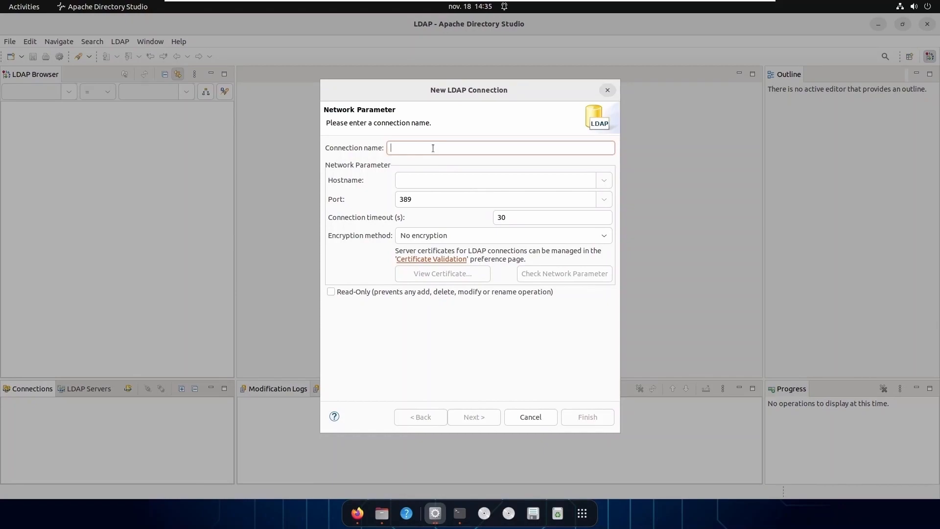
pyautogui.write('keycloak-ldap-federation')
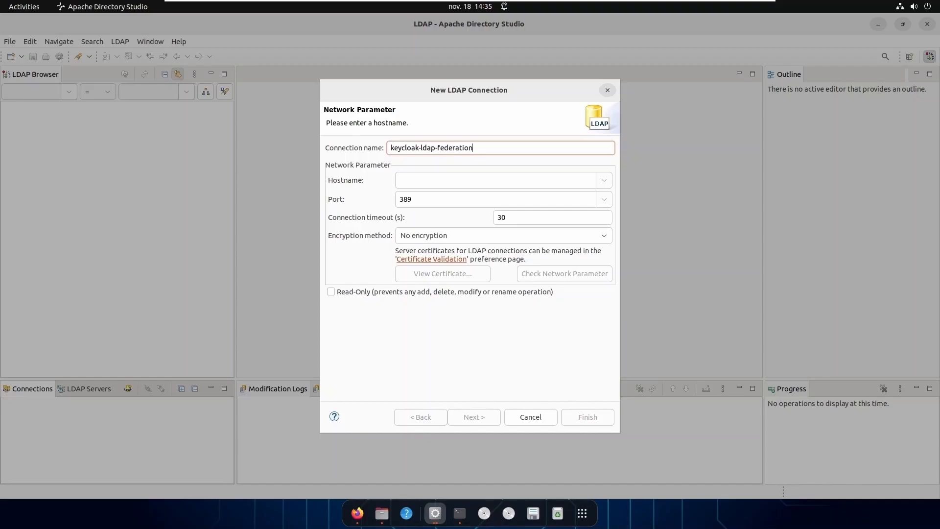
pyautogui.click(421, 180)
pyautogui.write('loc')
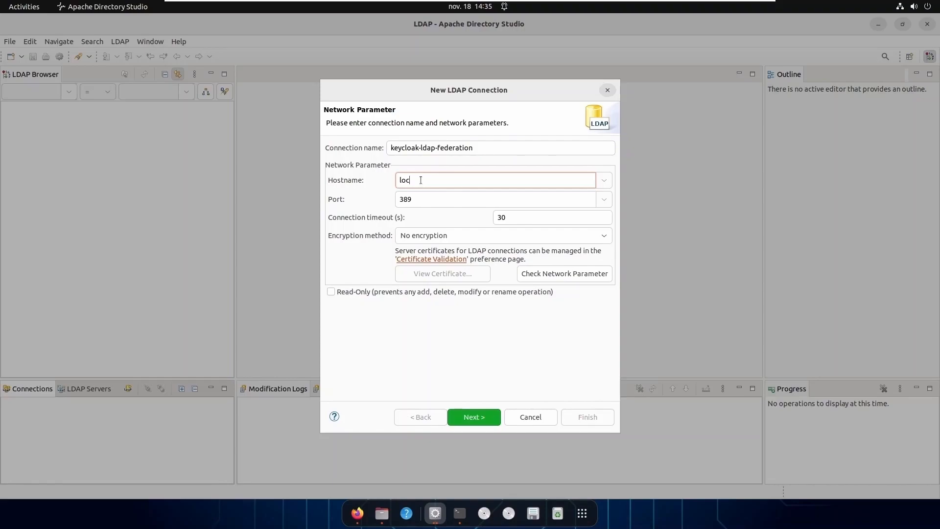
pyautogui.write('alhost')
pyautogui.press('Tab')
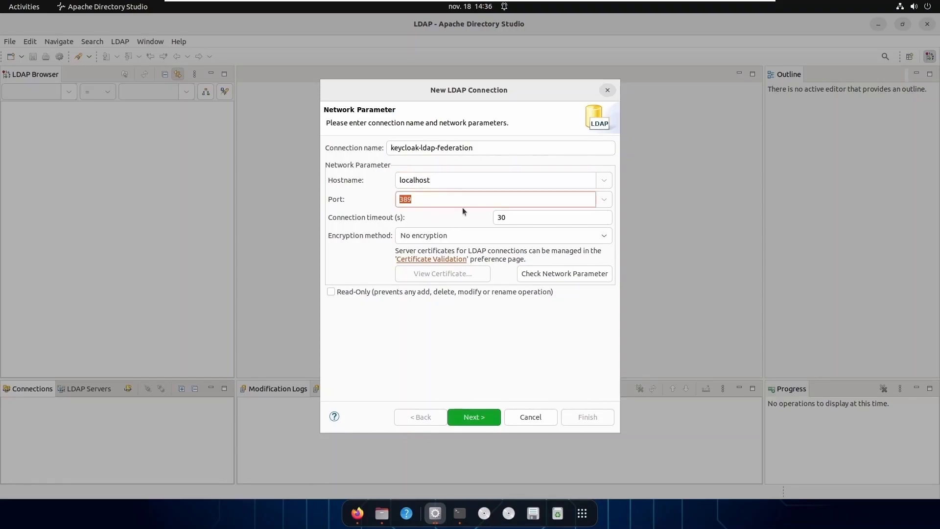
# Authenticate as cn=admin,dc=naitech,dc=com with its password, finish, and expand Root DSE to show dc=naitech,dc=com.
pyautogui.click(491, 420)
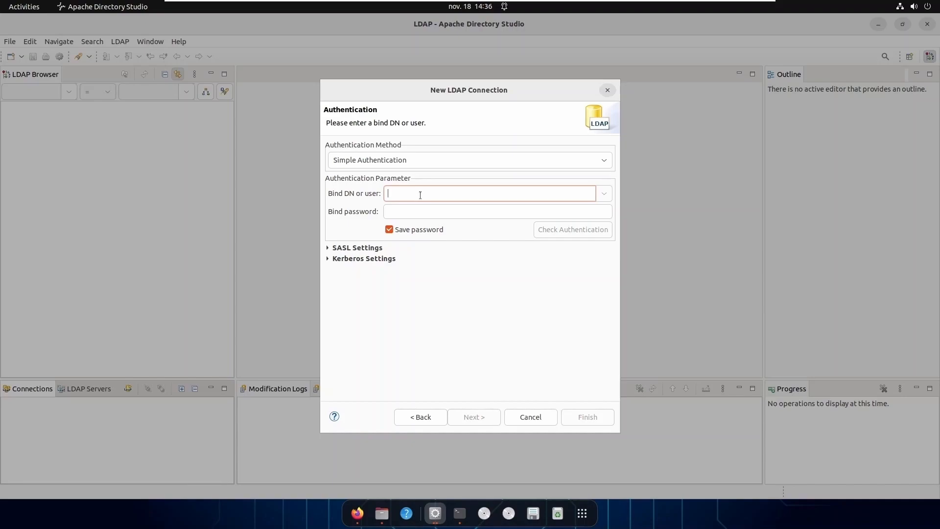
pyautogui.write('cn=admin,dc=naitech,dc=com')
pyautogui.click(455, 217)
pyautogui.write('secret')
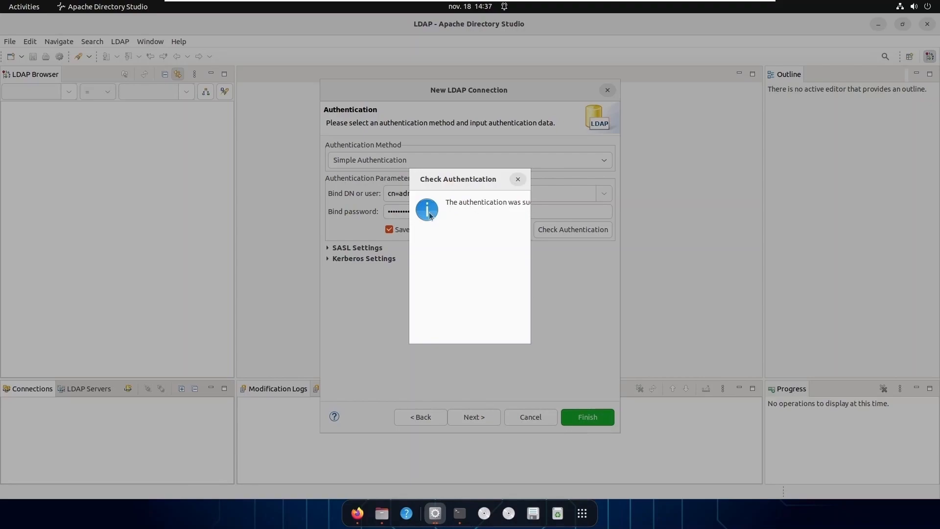
pyautogui.click(517, 180)
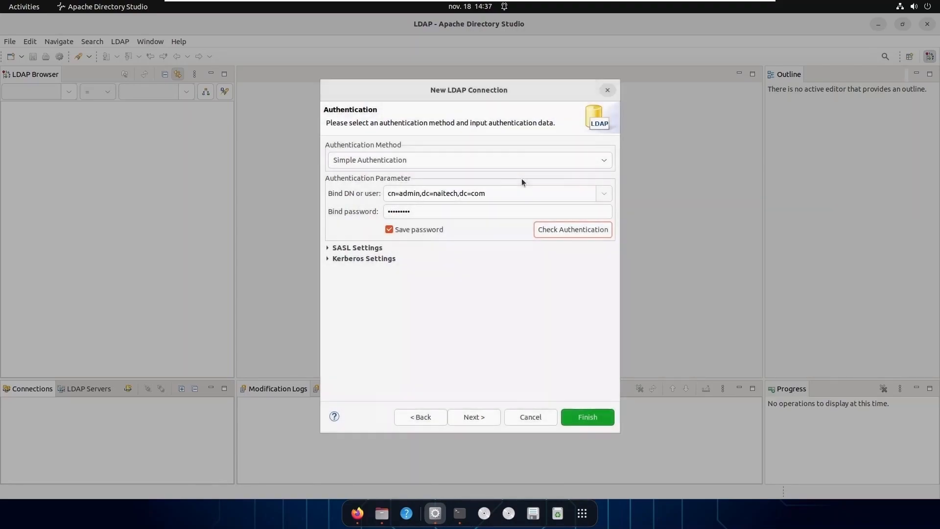
pyautogui.click(598, 417)
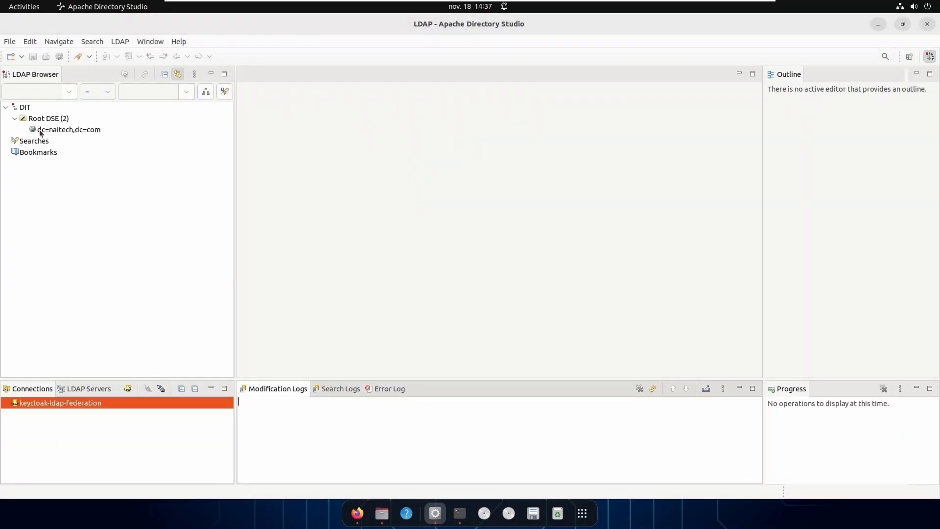
pyautogui.click(15, 119)
pyautogui.click(16, 119)
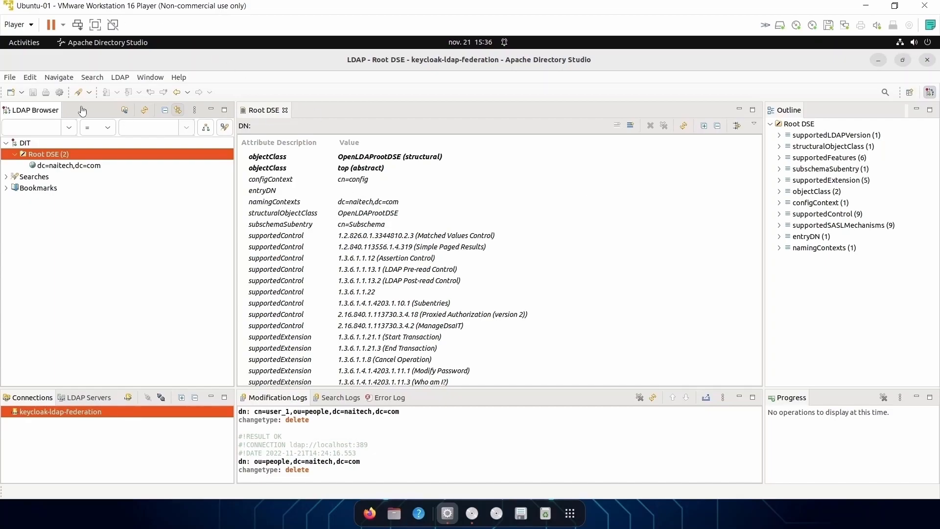
pyautogui.click(879, 61)
# Open a full-screen Terminal, change into the keycloak-20.0.1 folder, and clear the screen.
pyautogui.click(568, 518)
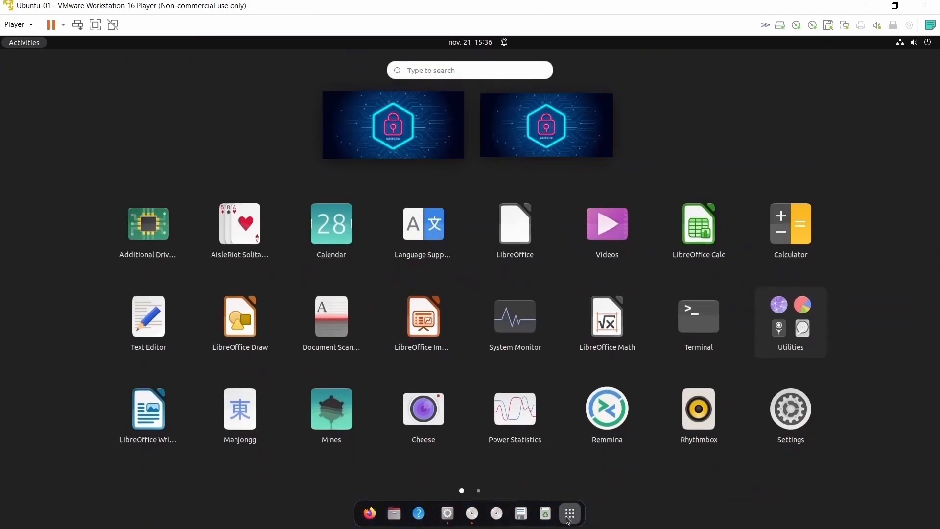
pyautogui.click(705, 318)
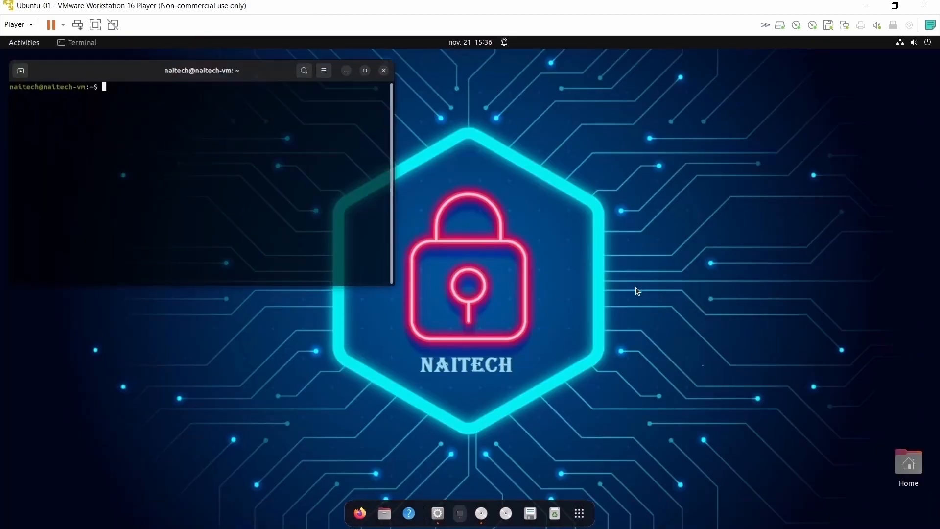
pyautogui.click(365, 59)
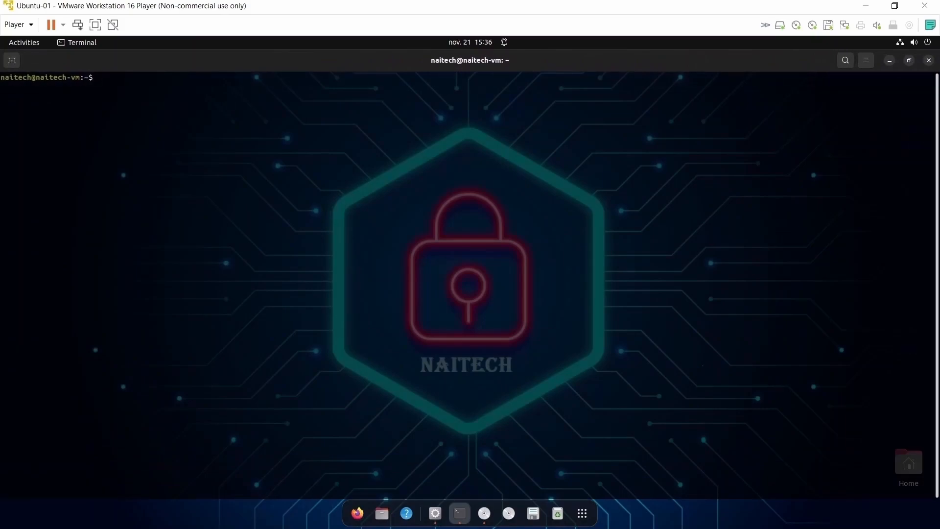
pyautogui.write('cd ')
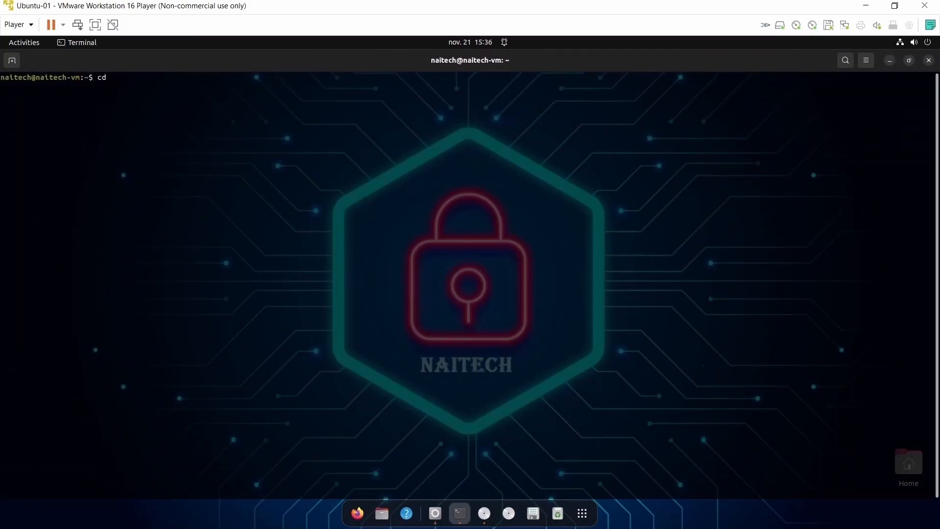
pyautogui.write('ke')
pyautogui.press('Tab')
pyautogui.write('$')
pyautogui.press('Return')
pyautogui.write('clear')
pyautogui.press('Return')
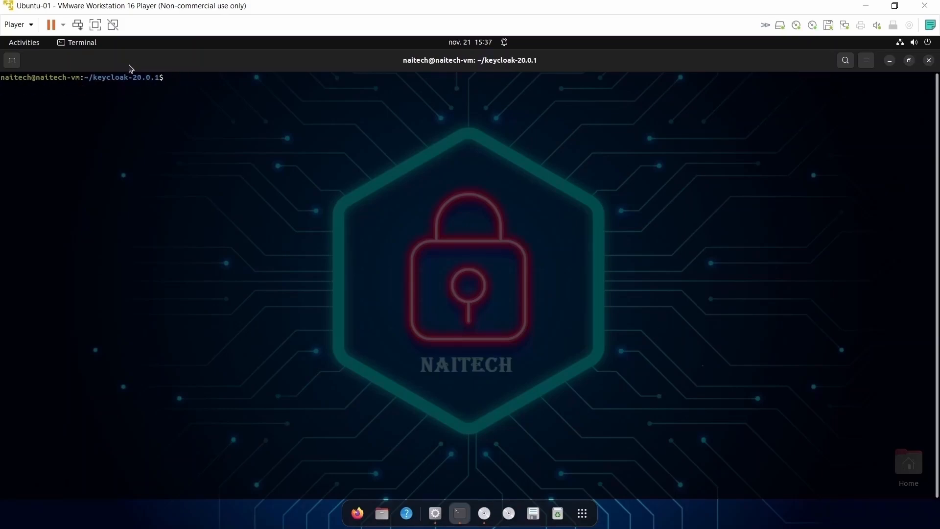
# Paste and run the bin/kc.sh start command with TLS options, then minimize Terminal.
pyautogui.rightClick(179, 82)
pyautogui.click(219, 116)
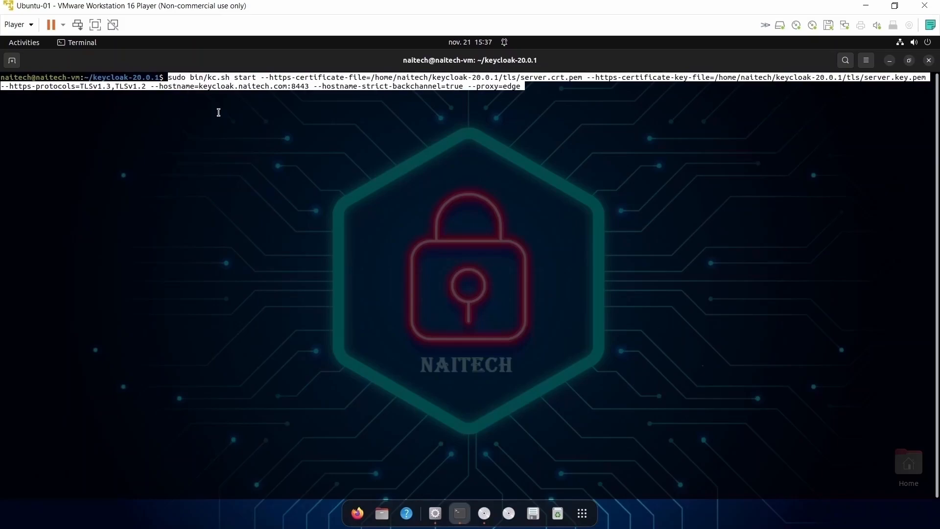
pyautogui.press('Right')
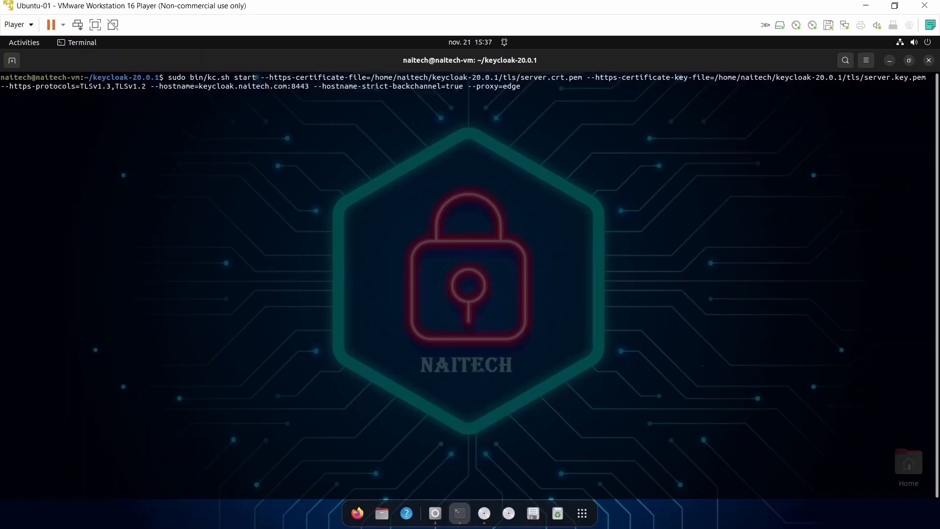
pyautogui.click(890, 61)
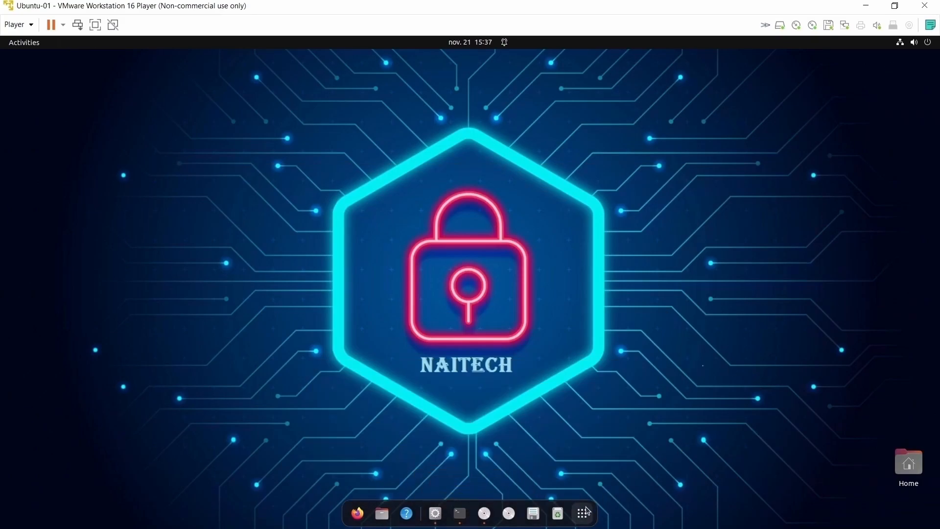
# Launch Google Chrome and open the Keycloak welcome page at keycloak.naitech.com:8443.
pyautogui.click(582, 513)
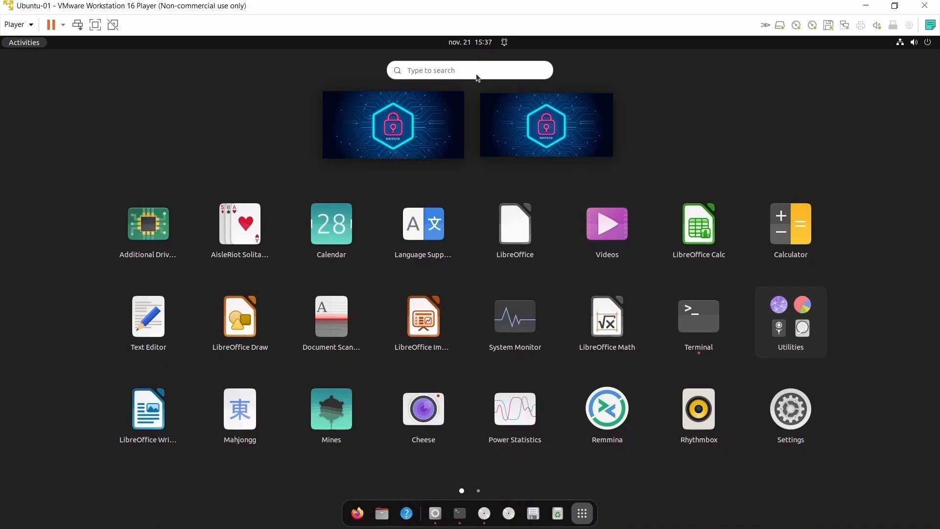
pyautogui.write('g')
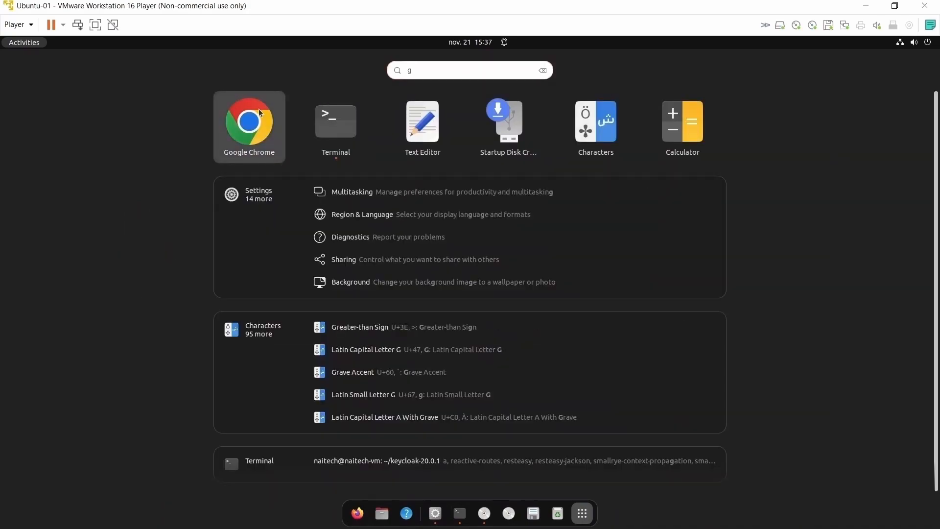
pyautogui.click(259, 110)
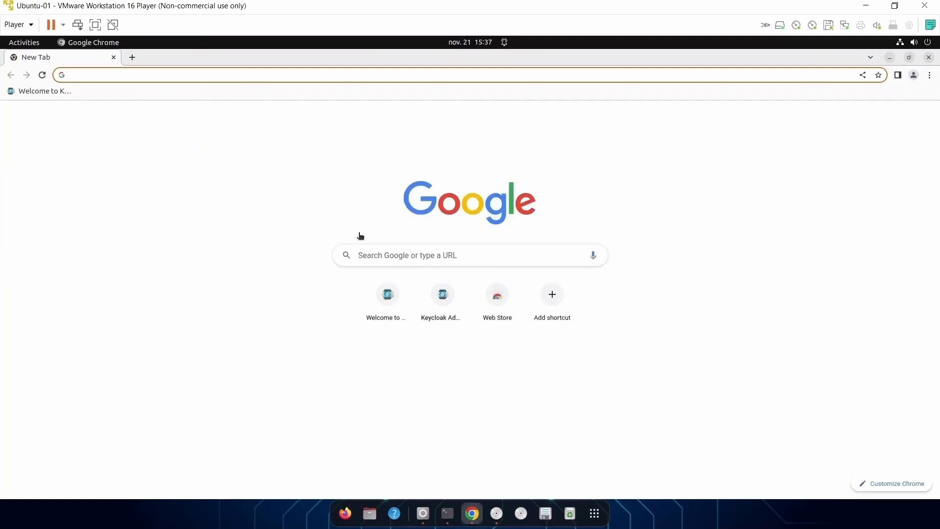
pyautogui.click(387, 299)
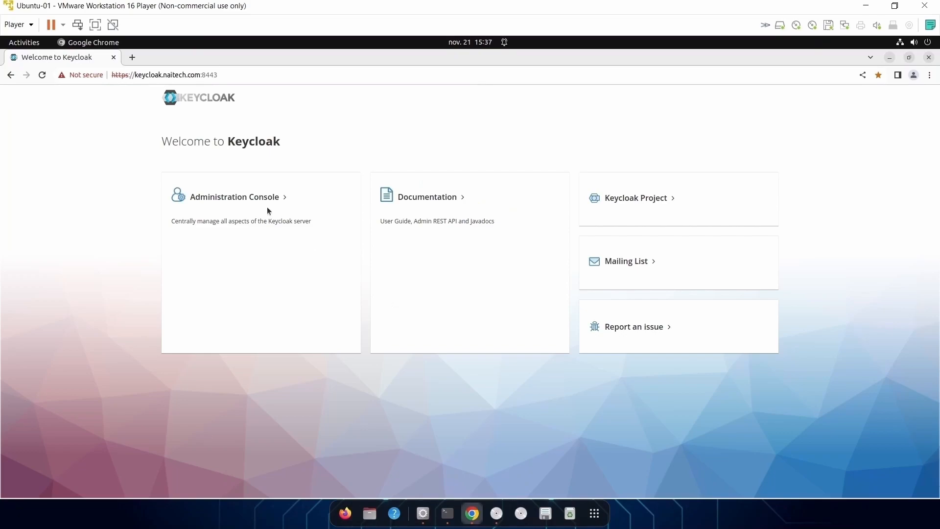
# Open the Administration Console and sign in with the admin username and password.
pyautogui.click(252, 198)
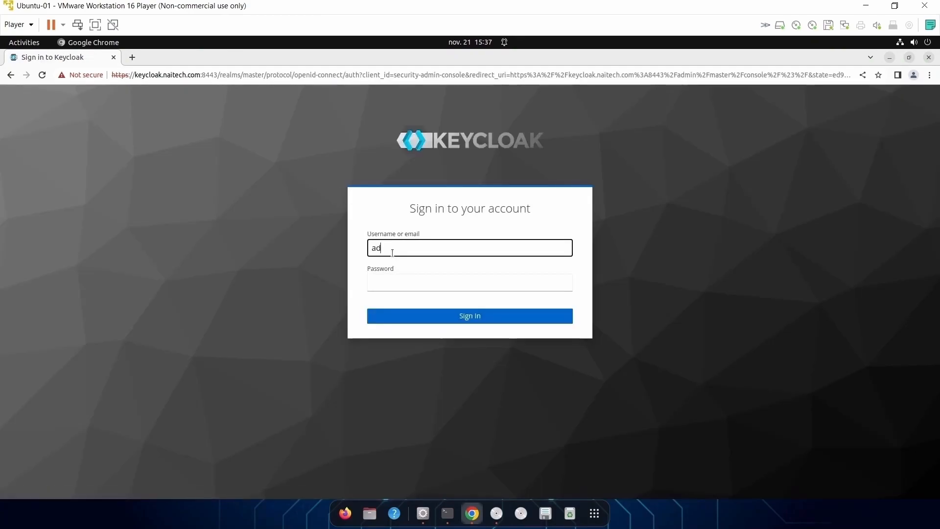
pyautogui.write('min')
pyautogui.press('Tab')
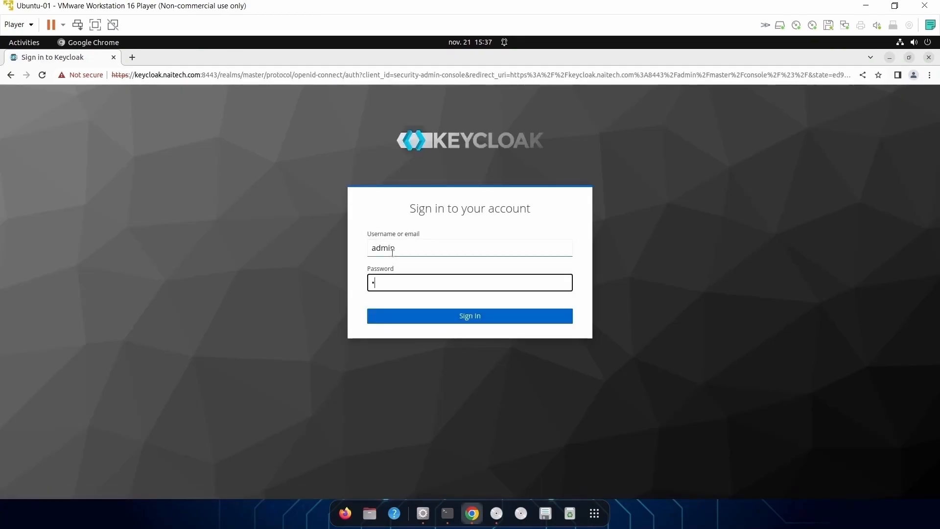
pyautogui.press('Return')
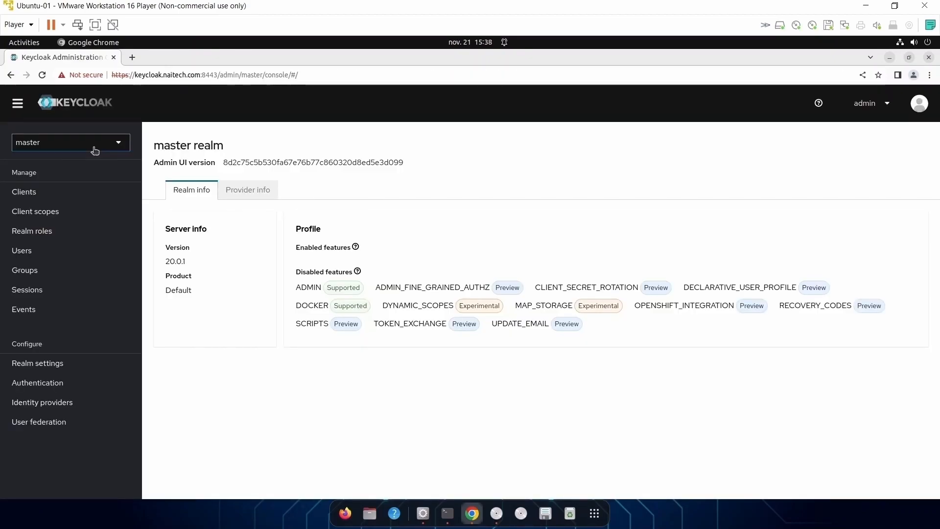
# Switch to the naitech realm and choose to add an LDAP provider under User federation.
pyautogui.click(93, 147)
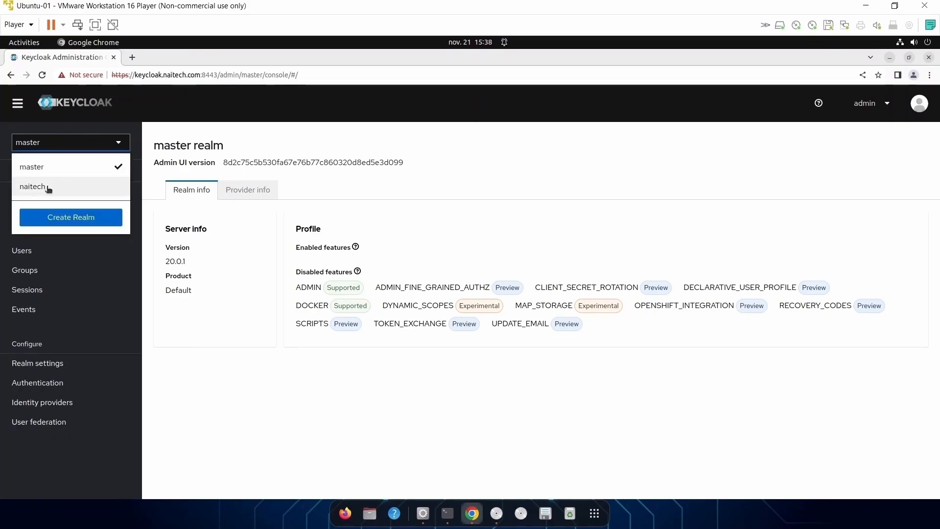
pyautogui.click(48, 188)
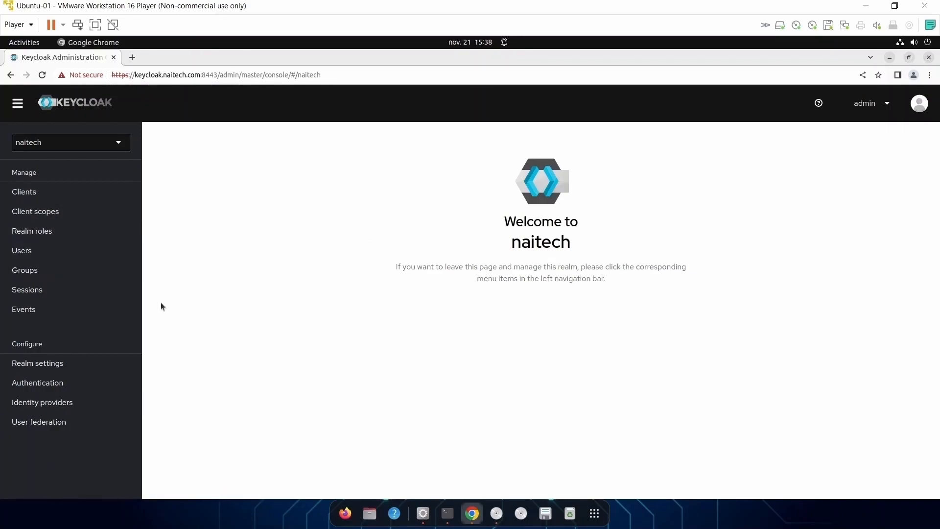
pyautogui.click(38, 425)
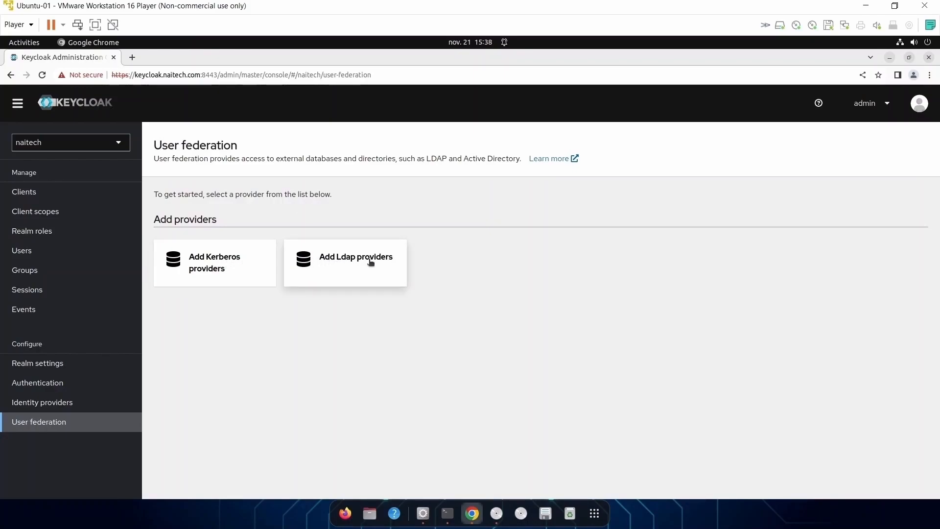
pyautogui.click(341, 267)
# Name the new LDAP provider naitech-ldap and set its vendor to Other.
pyautogui.click(267, 237)
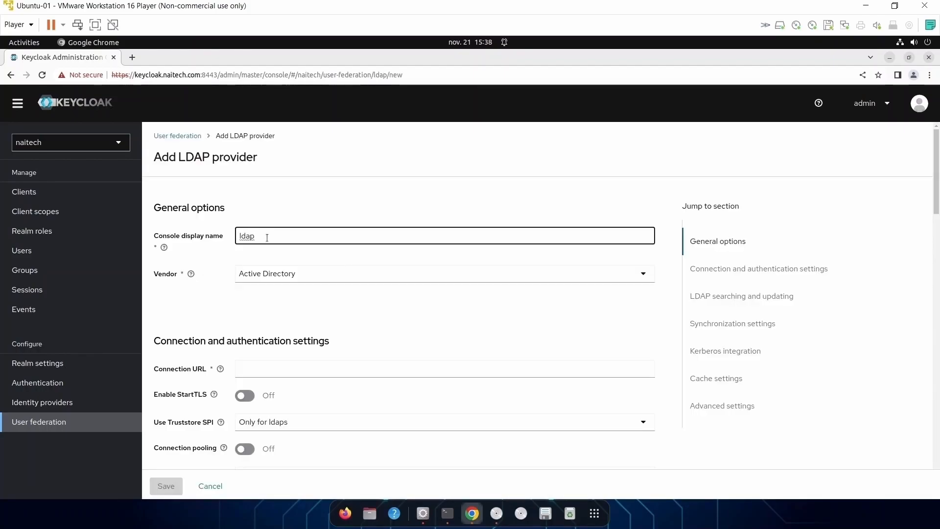
pyautogui.press('BackSpace')
pyautogui.press('BackSpace')
pyautogui.press('BackSpace')
pyautogui.press('BackSpace')
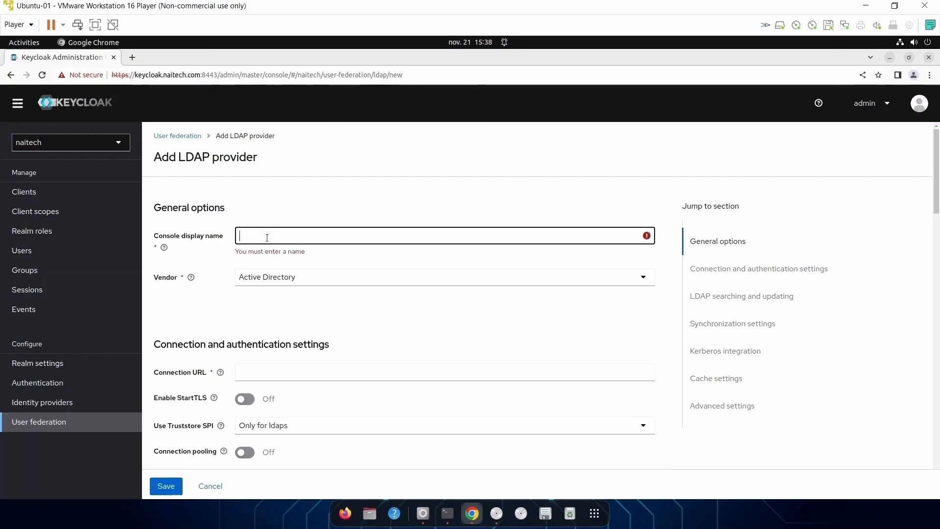
pyautogui.write('naitech-ldap')
pyautogui.click(142, 280)
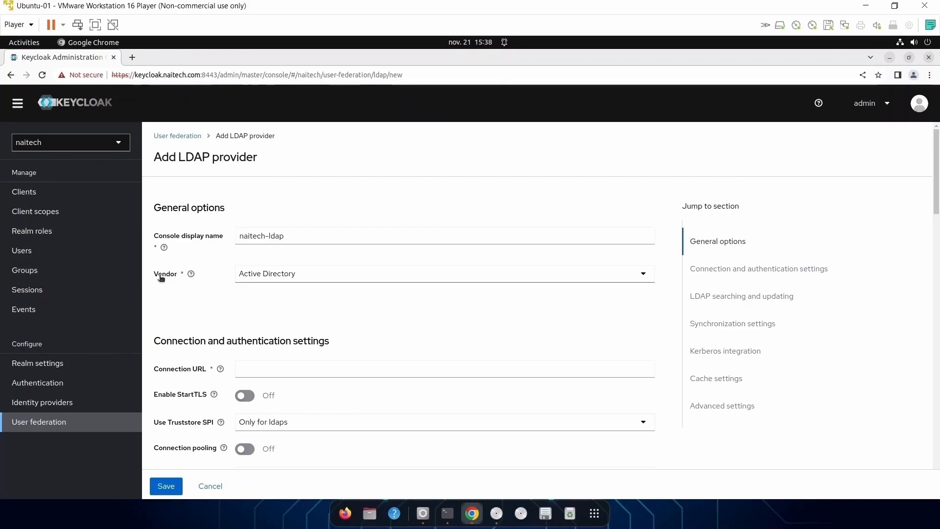
pyautogui.click(301, 277)
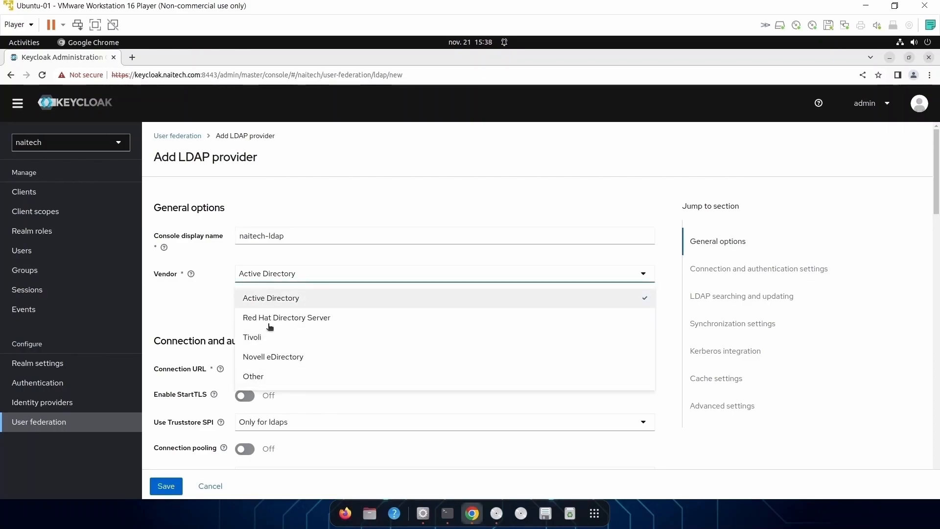
pyautogui.click(267, 377)
# Set the connection URL to ldap://localhost:389 and test the connection.
pyautogui.scroll(-1, 336, 370)
pyautogui.scroll(-1, 336, 371)
pyautogui.click(251, 264)
pyautogui.write('ldap://')
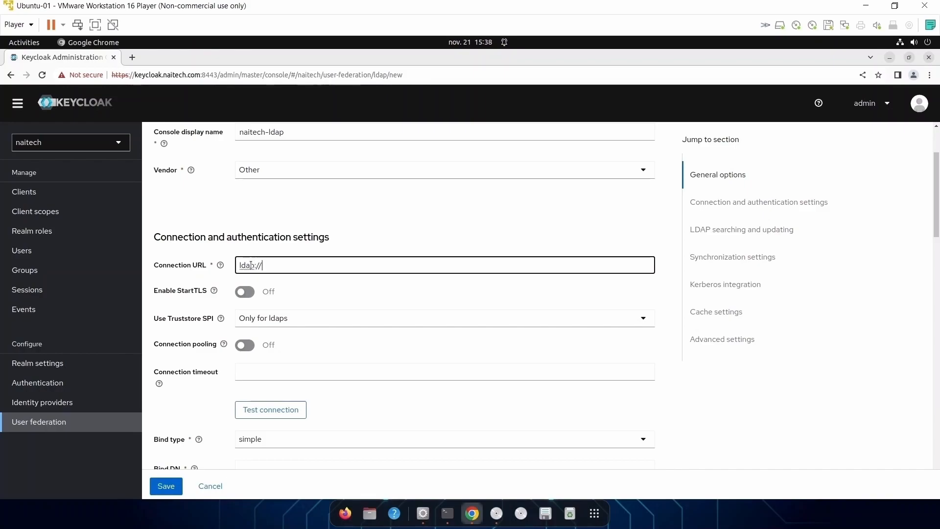
pyautogui.write('localhost:389')
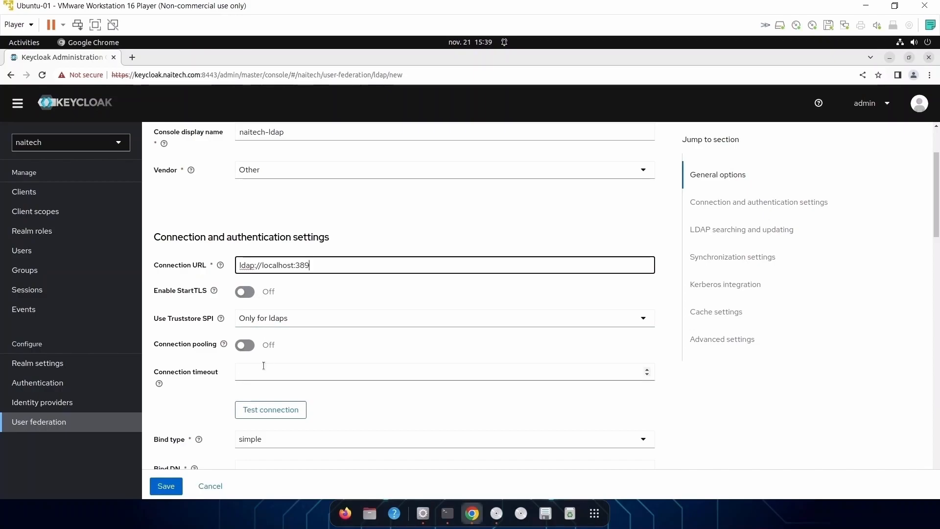
pyautogui.scroll(-2, 263, 366)
pyautogui.click(277, 356)
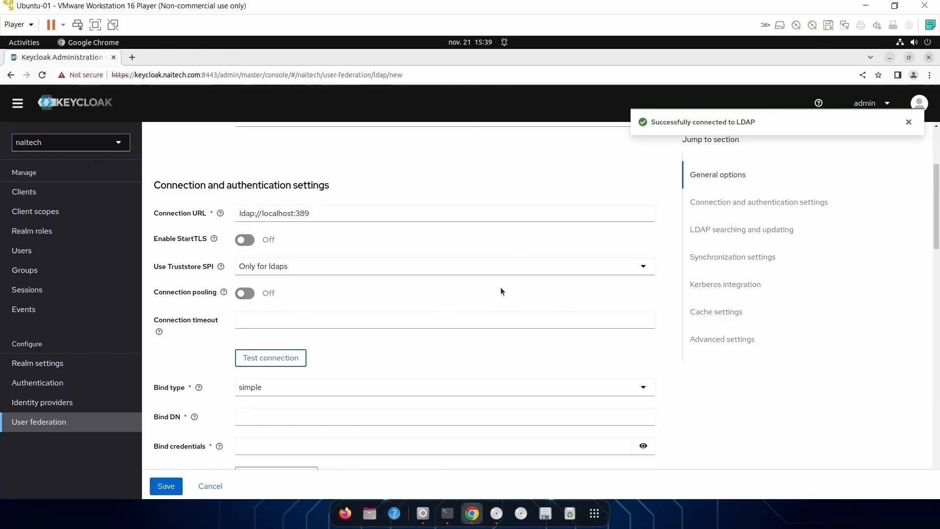
pyautogui.scroll(-4, 452, 326)
# Enter the bind DN and bind password, then test authentication.
pyautogui.click(266, 316)
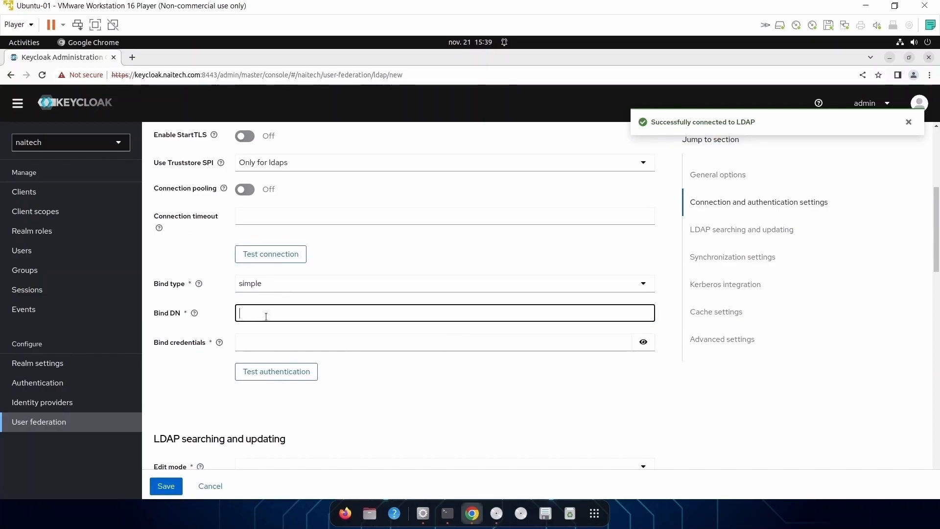
pyautogui.write('cd')
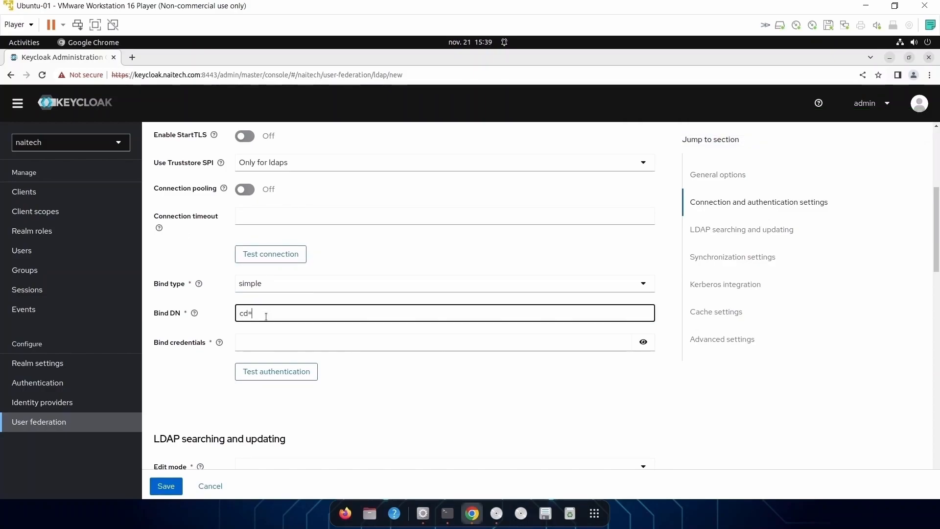
pyautogui.write('=admin,')
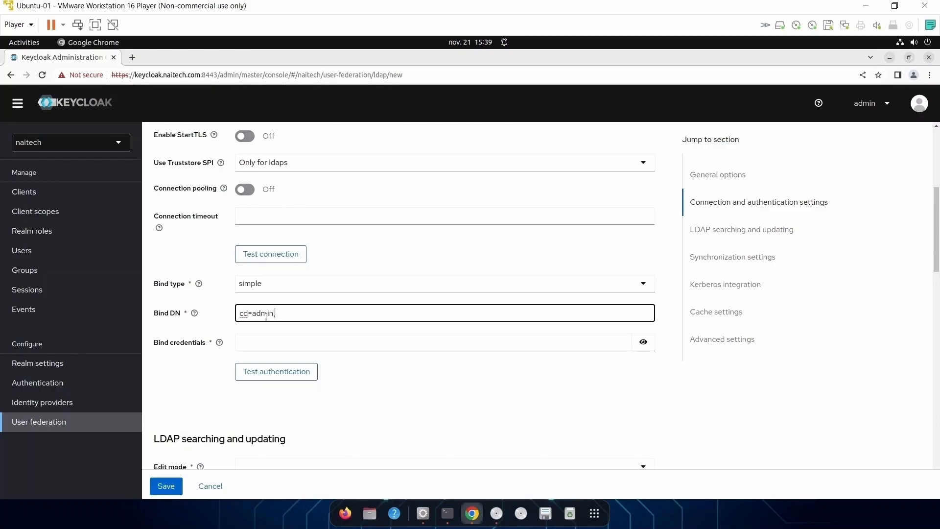
pyautogui.write('dc=naitech,dc=com')
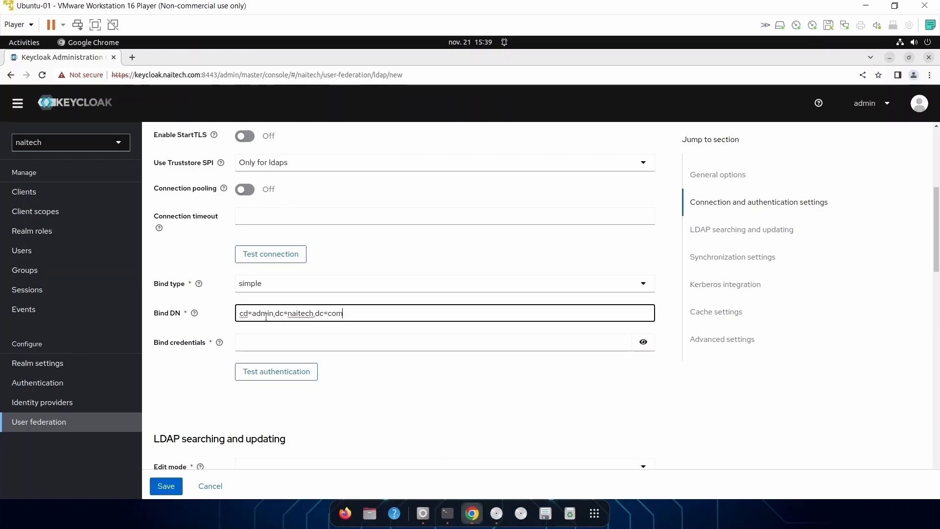
pyautogui.click(257, 342)
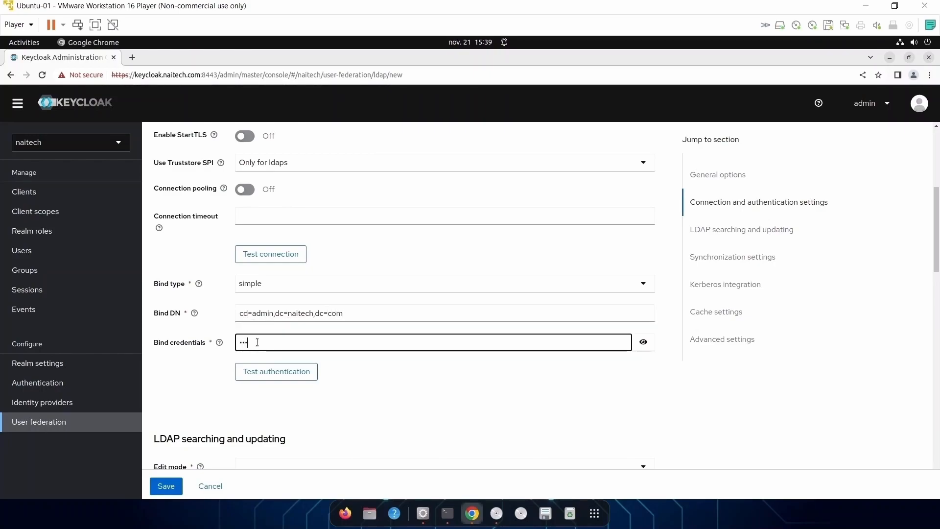
pyautogui.click(297, 373)
# Correct the bind DN prefix from cd= to cn= and retest authentication successfully.
pyautogui.click(344, 312)
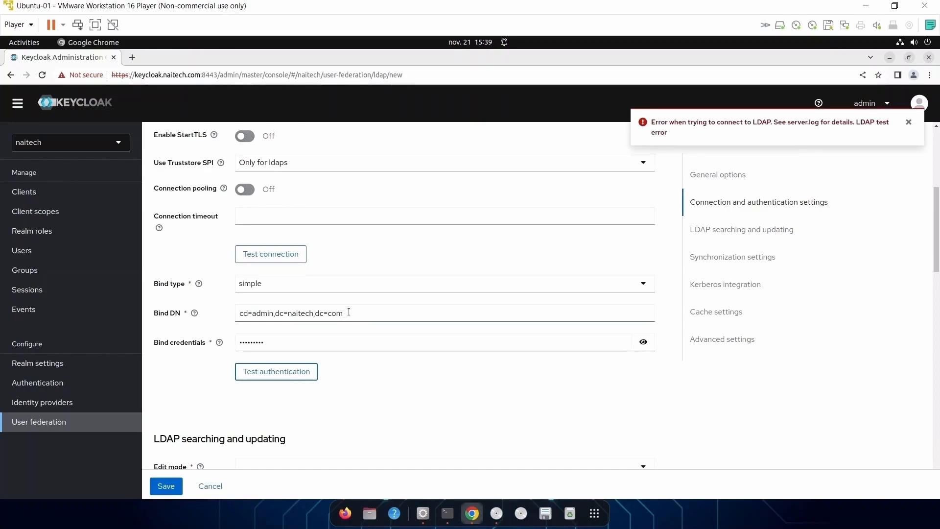
pyautogui.click(248, 313)
pyautogui.press('BackSpace')
pyautogui.write('n')
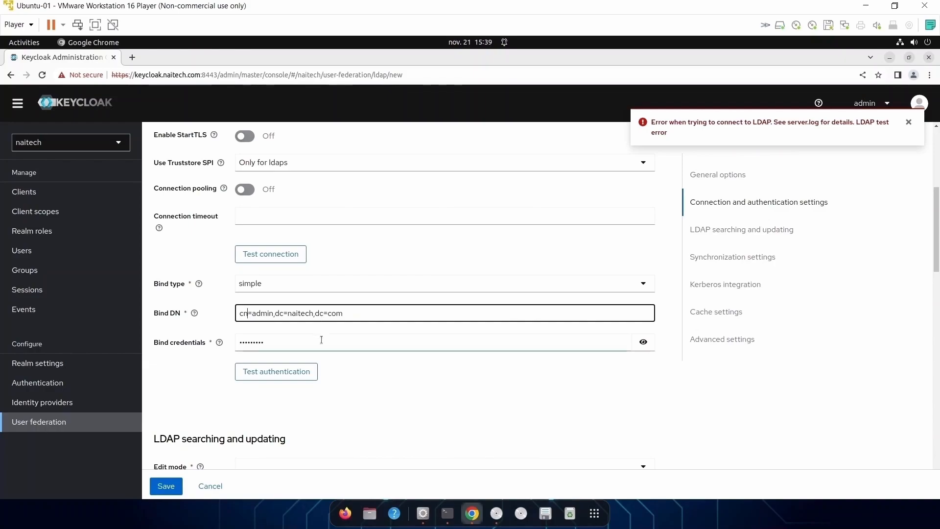
pyautogui.click(298, 373)
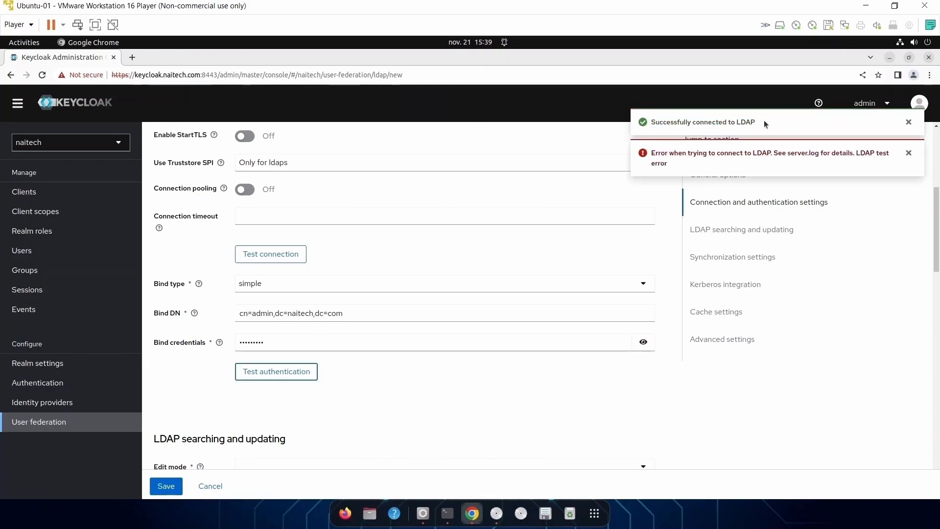
pyautogui.click(908, 123)
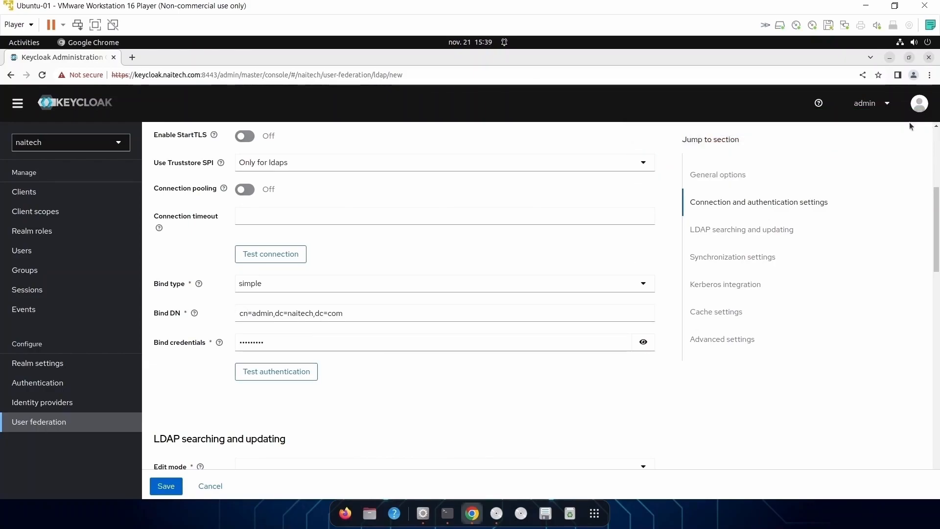
# Set the LDAP provider's Edit mode to READ_ONLY.
pyautogui.scroll(-2, 509, 376)
pyautogui.scroll(-3, 499, 363)
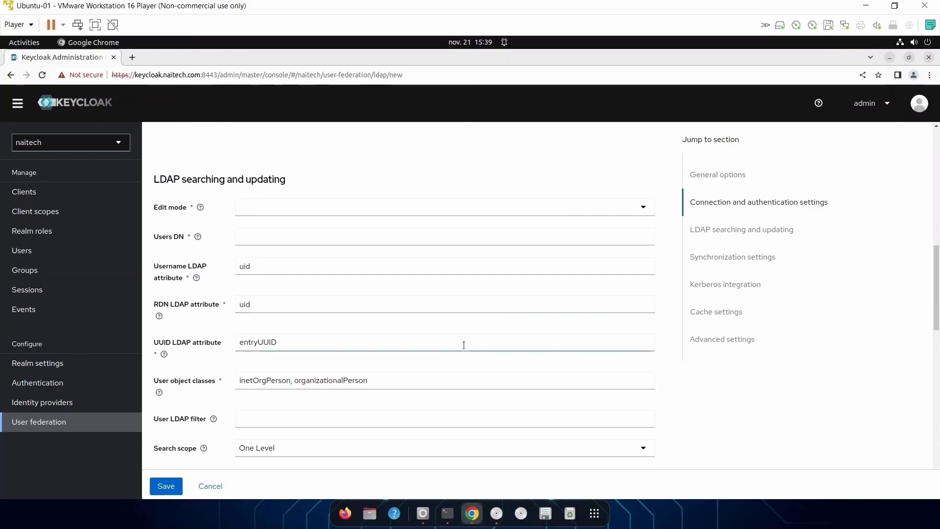
pyautogui.click(295, 210)
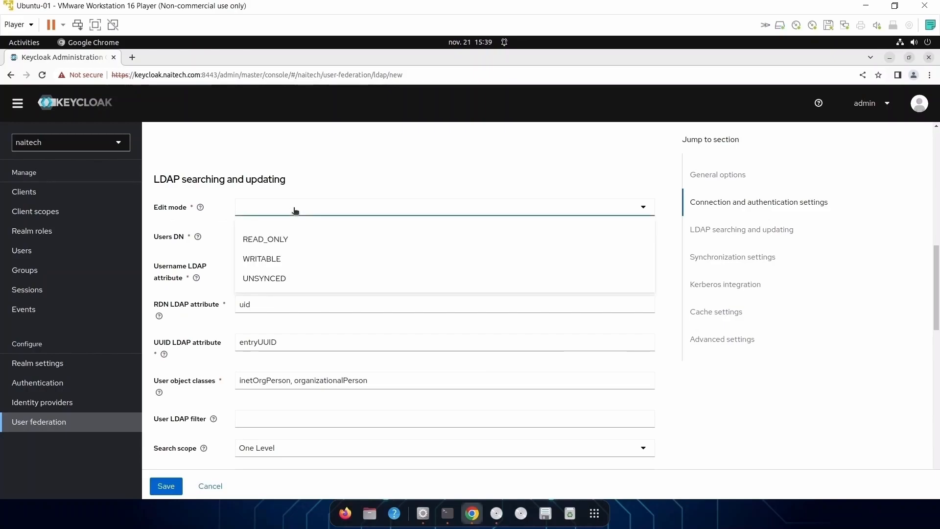
pyautogui.click(291, 241)
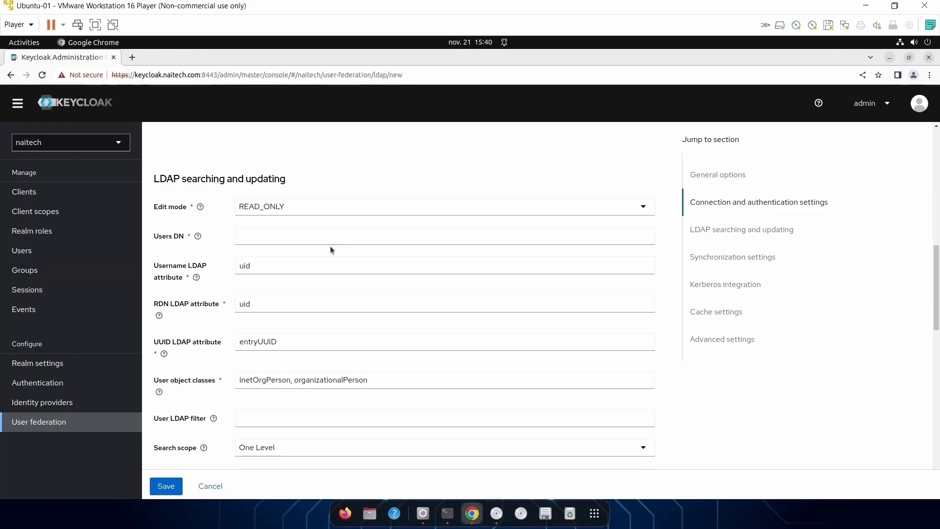
# Set Users DN to ou=people,dc=naitech,dc=com.
pyautogui.scroll(-1, 336, 246)
pyautogui.click(357, 211)
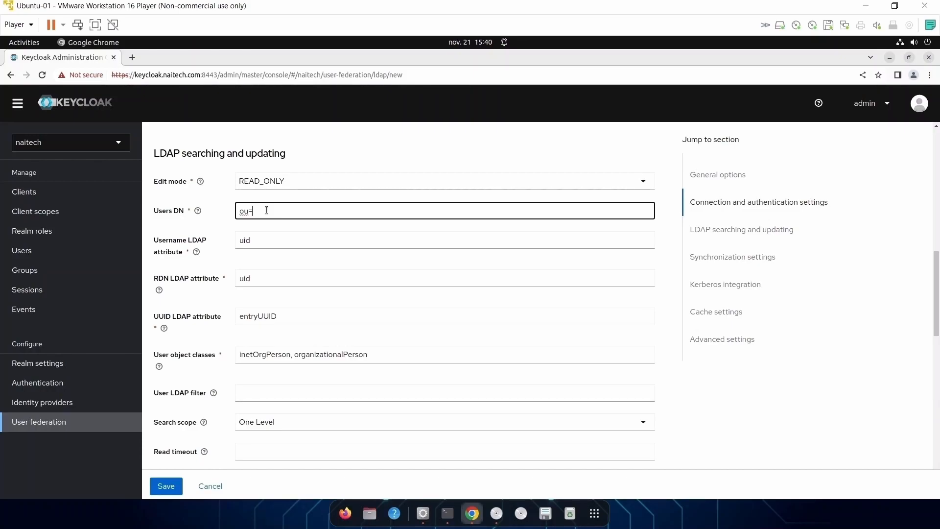
pyautogui.write('people,dc=naitech,dc=com')
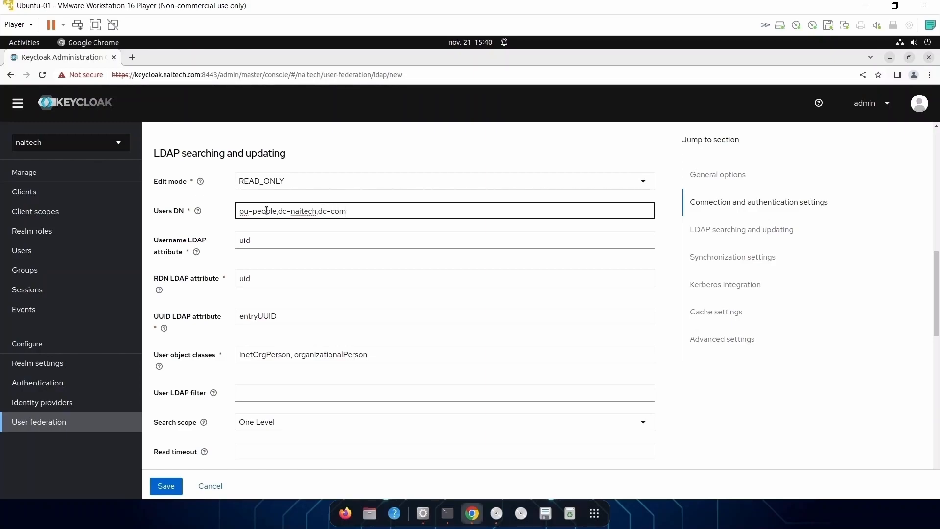
pyautogui.click(275, 239)
pyautogui.click(282, 211)
pyautogui.click(281, 241)
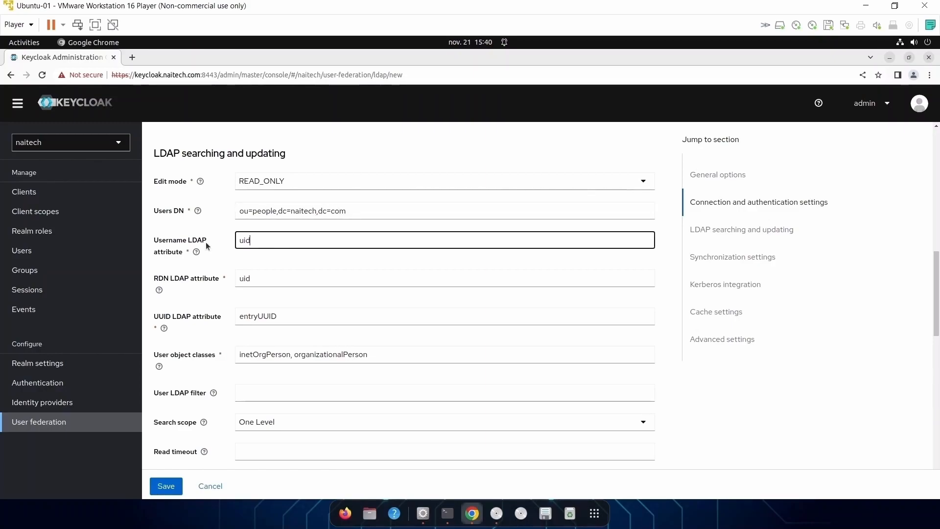
# Set the RDN attribute to uid and append ', person, top' to User object classes.
pyautogui.click(263, 280)
pyautogui.scroll(-1, 263, 279)
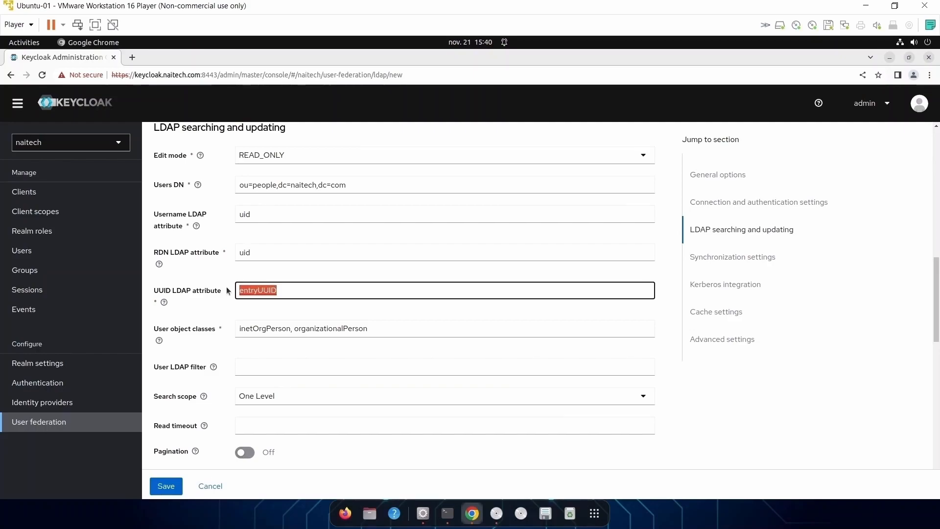
pyautogui.write('uid')
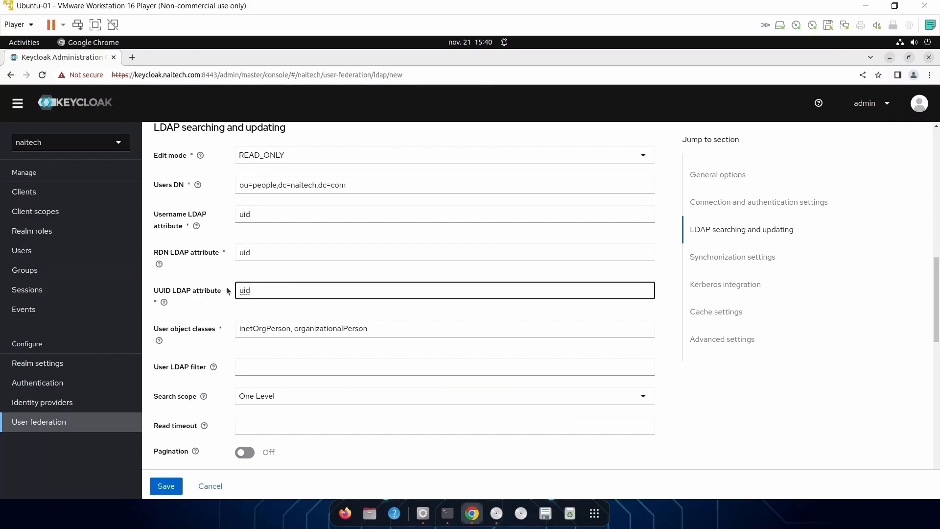
pyautogui.click(420, 327)
pyautogui.write(', ')
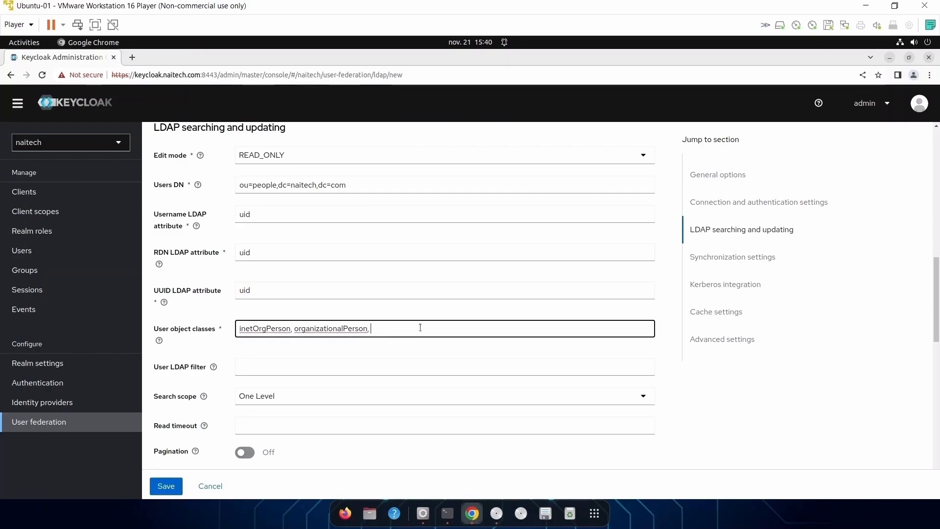
pyautogui.write('per')
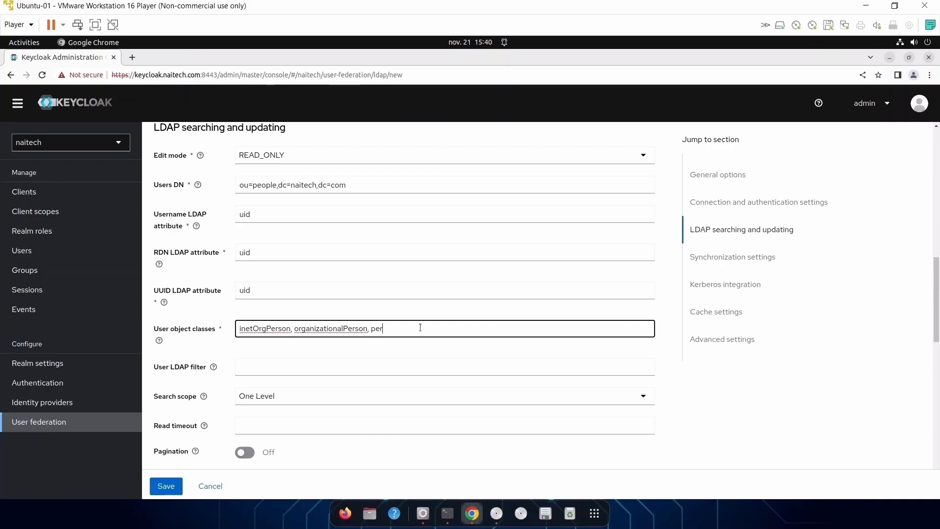
pyautogui.write('son,top')
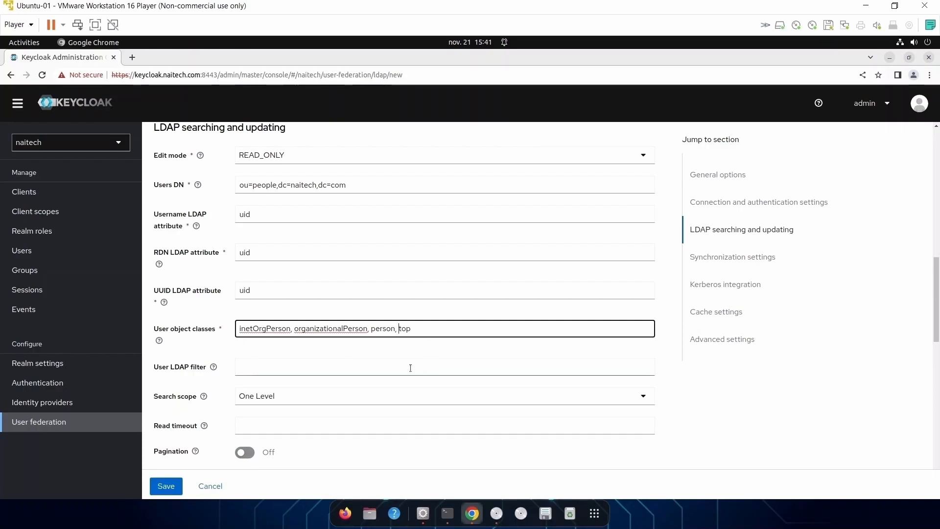
pyautogui.click(321, 365)
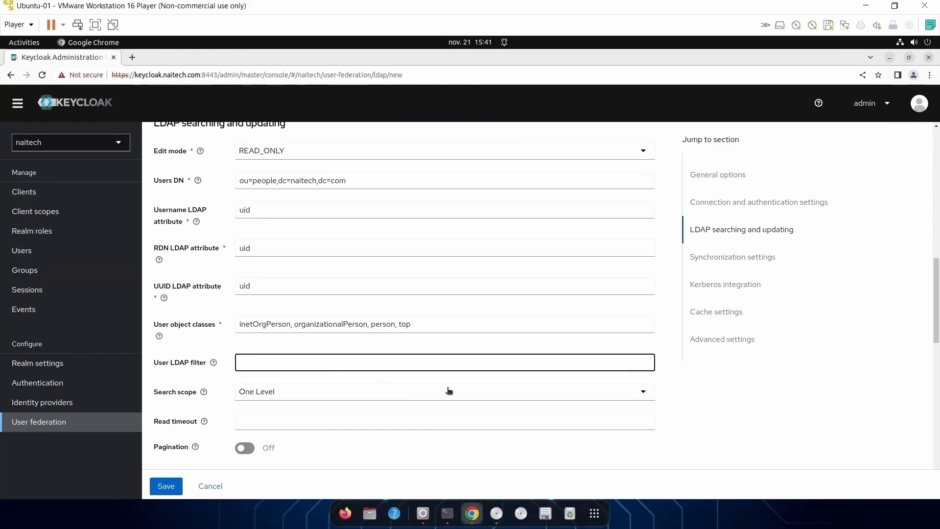
# Turn off Import users and Sync Registrations, then scroll through the remaining settings.
pyautogui.scroll(-2, 412, 388)
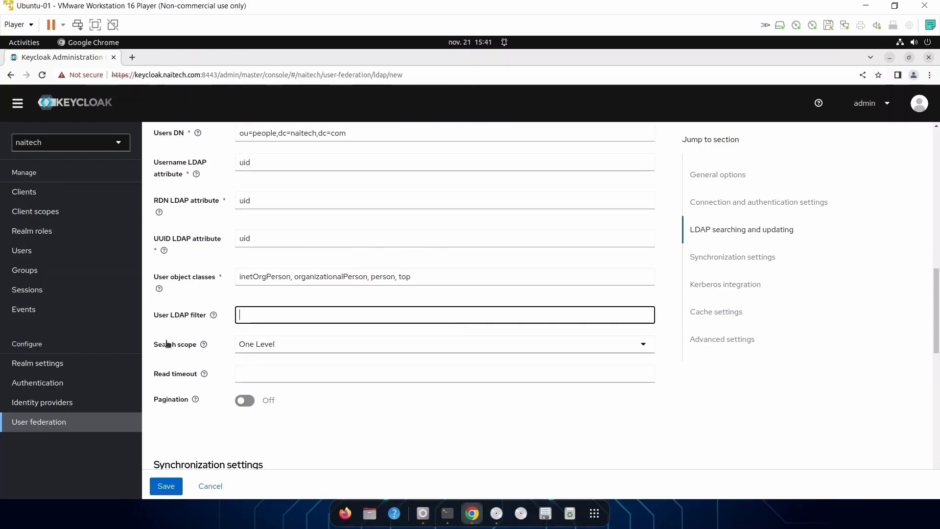
pyautogui.scroll(-5, 336, 389)
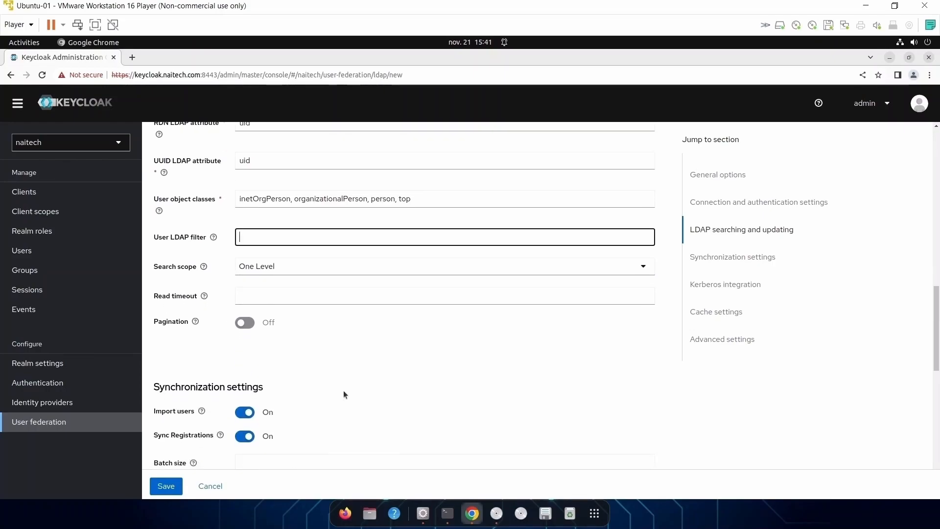
pyautogui.click(247, 231)
pyautogui.click(245, 255)
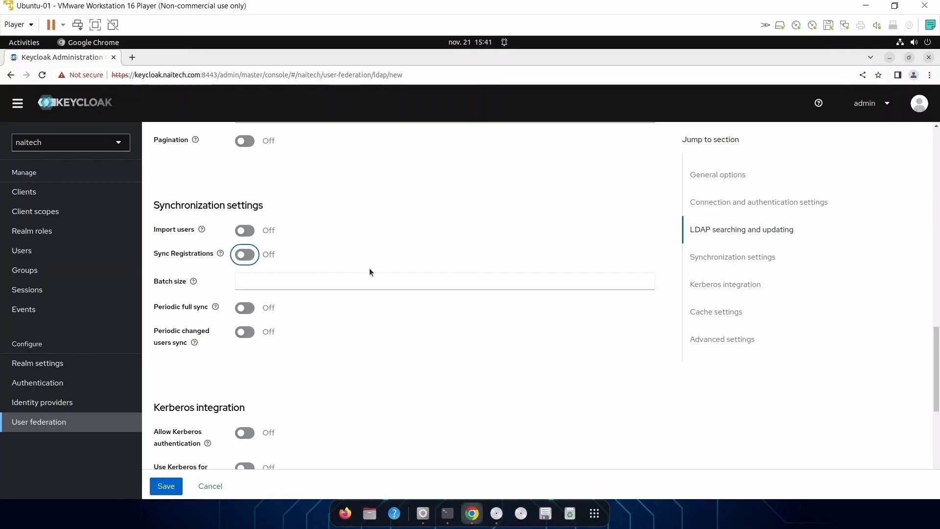
pyautogui.scroll(-5, 397, 348)
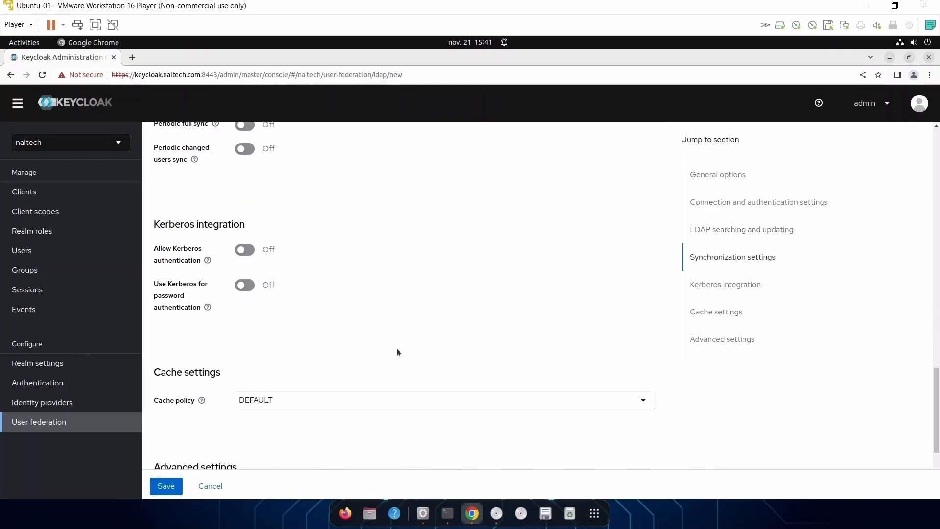
pyautogui.scroll(-3, 342, 364)
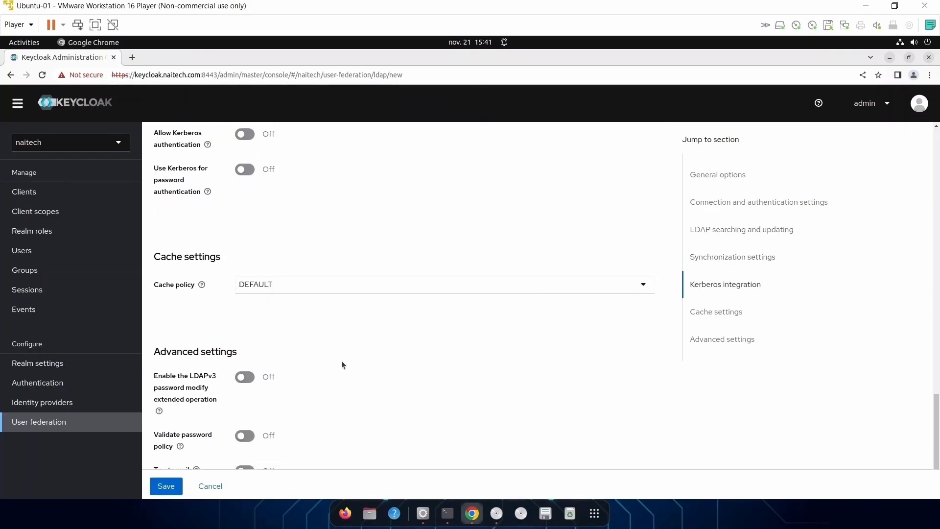
# Save naitech-ldap, then search Users for '*', which returns a 'No users found' error.
pyautogui.click(166, 485)
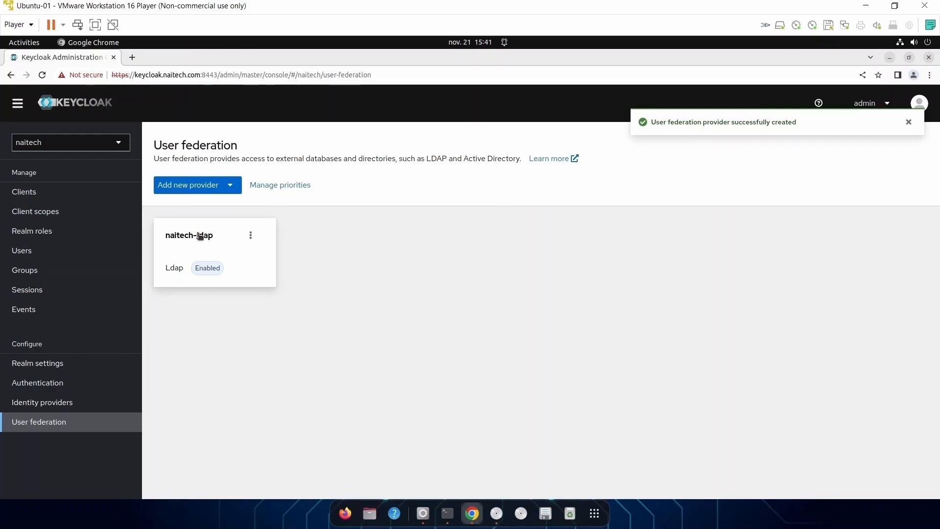
pyautogui.click(40, 254)
pyautogui.click(200, 213)
pyautogui.click(200, 239)
pyautogui.click(262, 212)
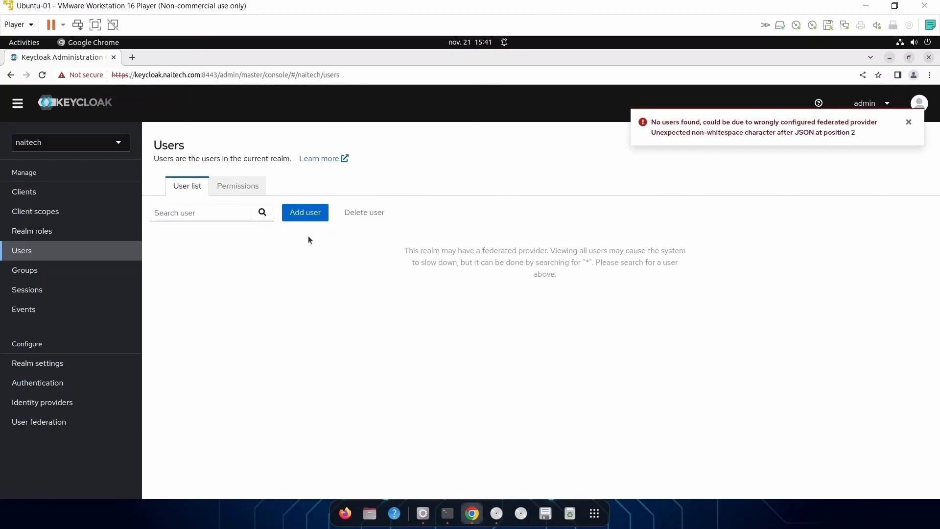
pyautogui.moveTo(656, 122); pyautogui.dragTo(711, 131)
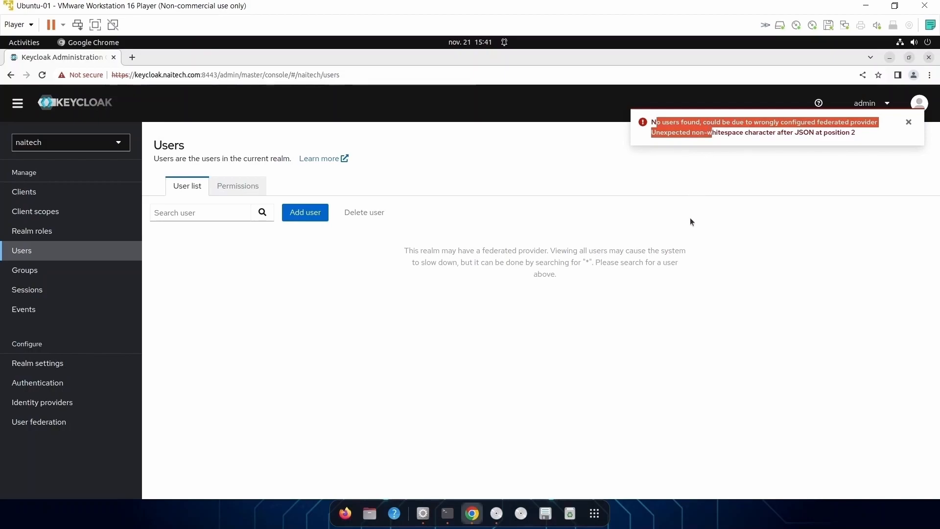
pyautogui.click(691, 220)
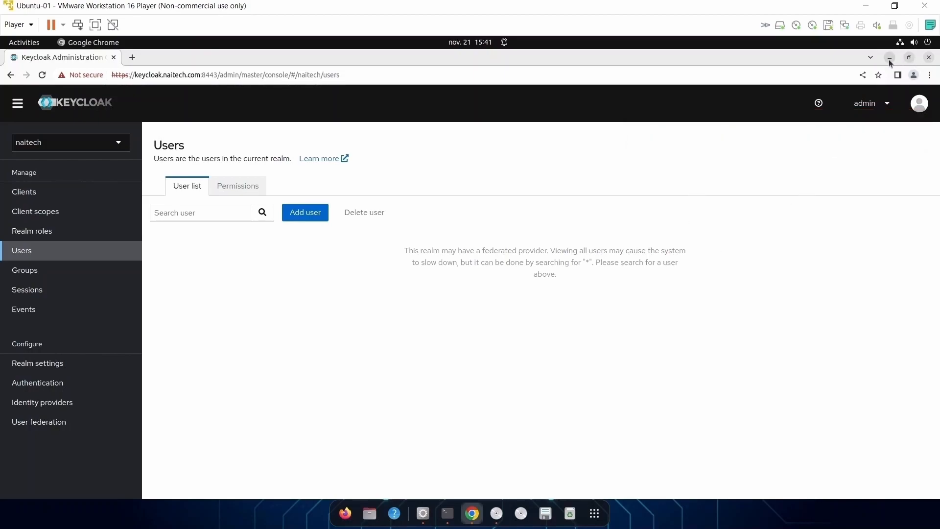
# Open a new Terminal tab, move up to the home directory, and clear the screen.
pyautogui.click(890, 58)
pyautogui.click(447, 512)
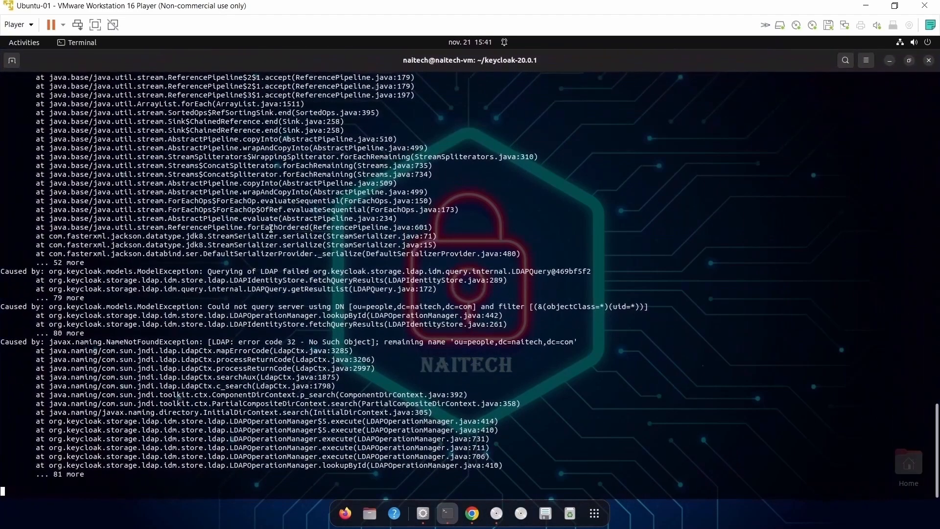
pyautogui.click(14, 63)
pyautogui.write('cd ..')
pyautogui.press('Return')
pyautogui.press('Return')
pyautogui.press('Return')
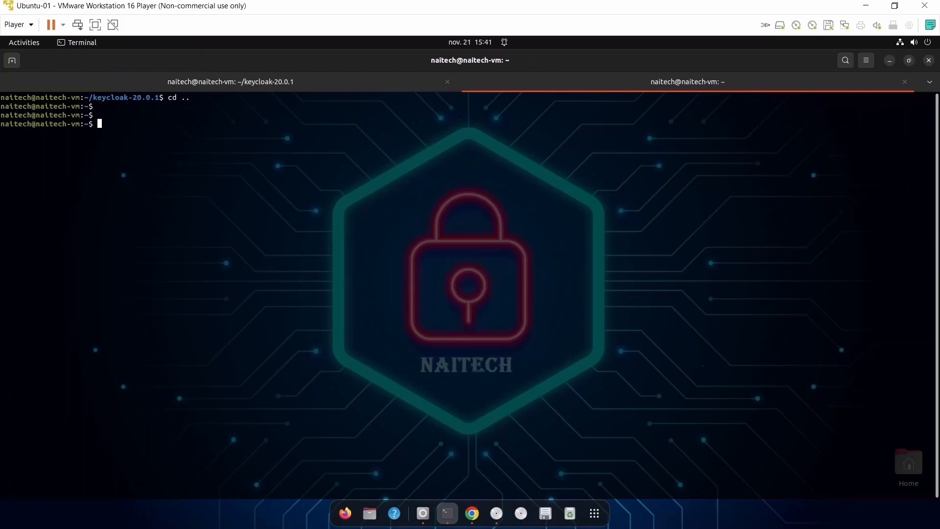
pyautogui.write('clear')
pyautogui.press('Return')
pyautogui.press('Return')
pyautogui.press('Return')
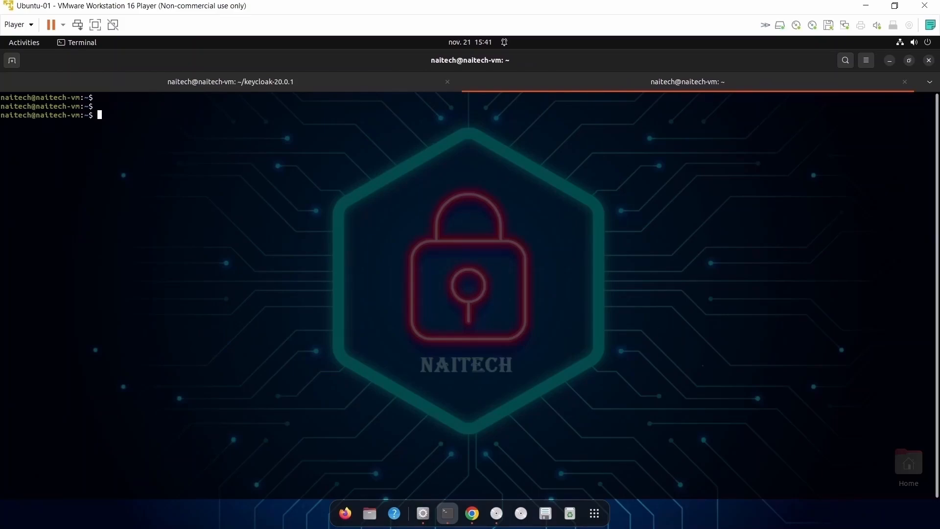
# Create the openldap folder and change into it.
pyautogui.write('mkdif')
pyautogui.press('BackSpace')
pyautogui.press('BackSpace')
pyautogui.write('r openldap')
pyautogui.press('Return')
pyautogui.press('Return')
pyautogui.press('Return')
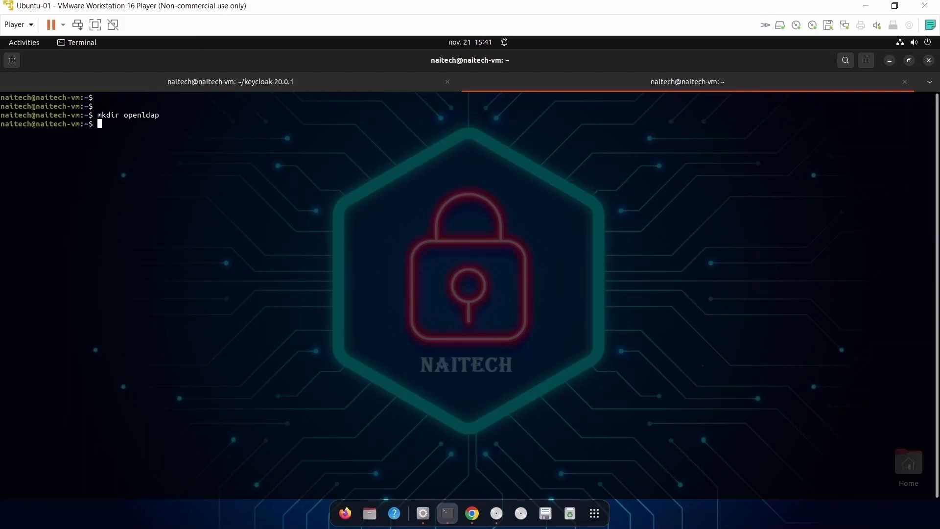
pyautogui.write('cd op')
pyautogui.press('Tab')
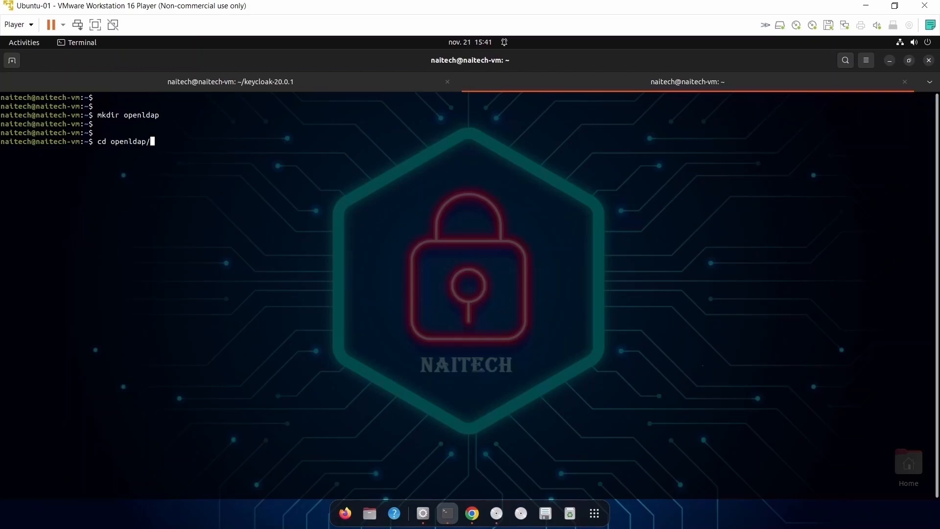
pyautogui.press('Return')
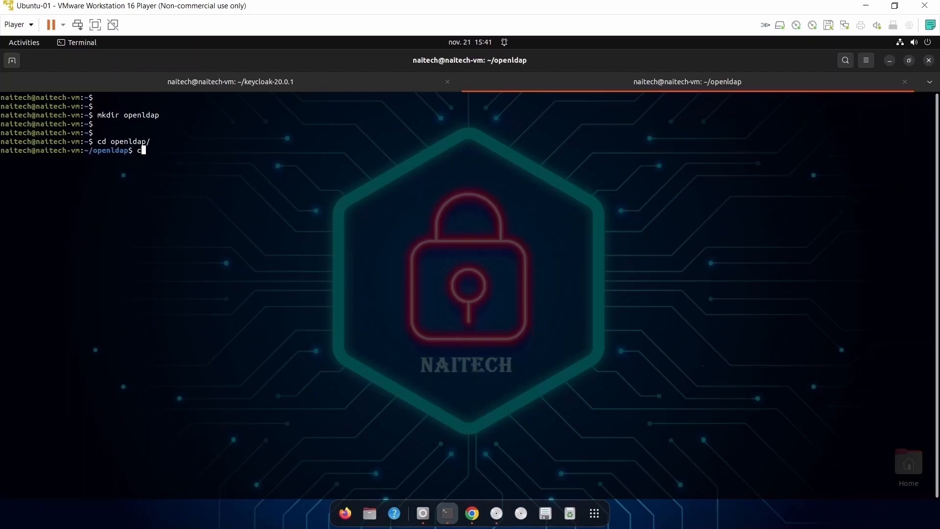
# Open a new create_user.ldif file in vim.
pyautogui.write('vim')
pyautogui.write('create_user.ldif')
pyautogui.press('Return')
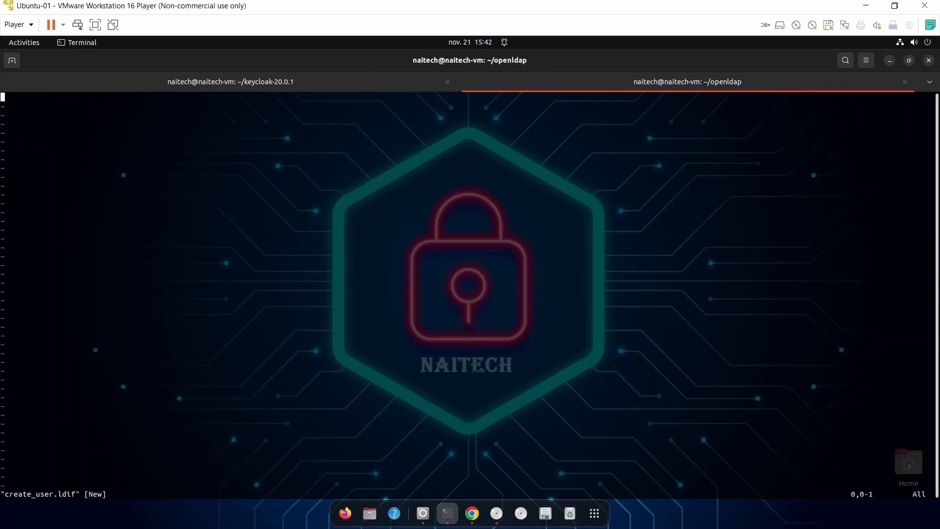
# Paste the ou=people entry with top and organizationalUnit object classes.
pyautogui.rightClick(28, 98)
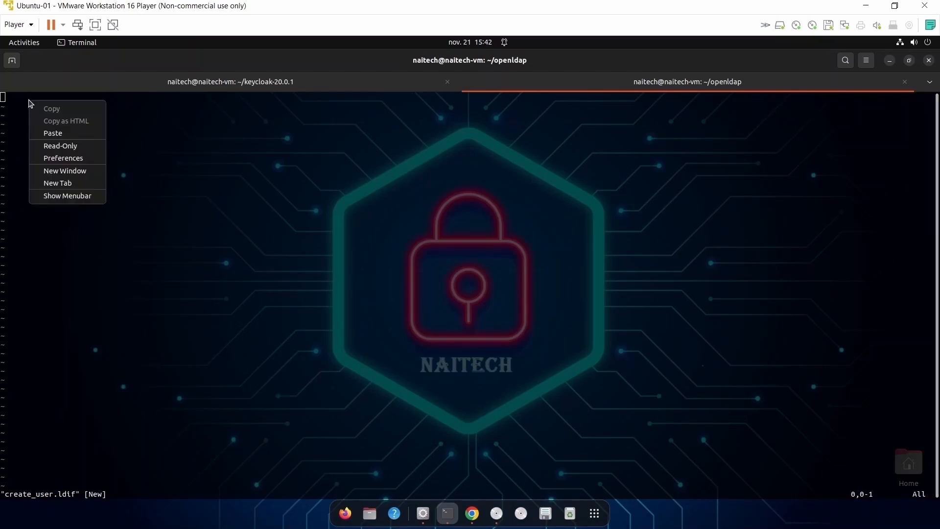
pyautogui.click(54, 133)
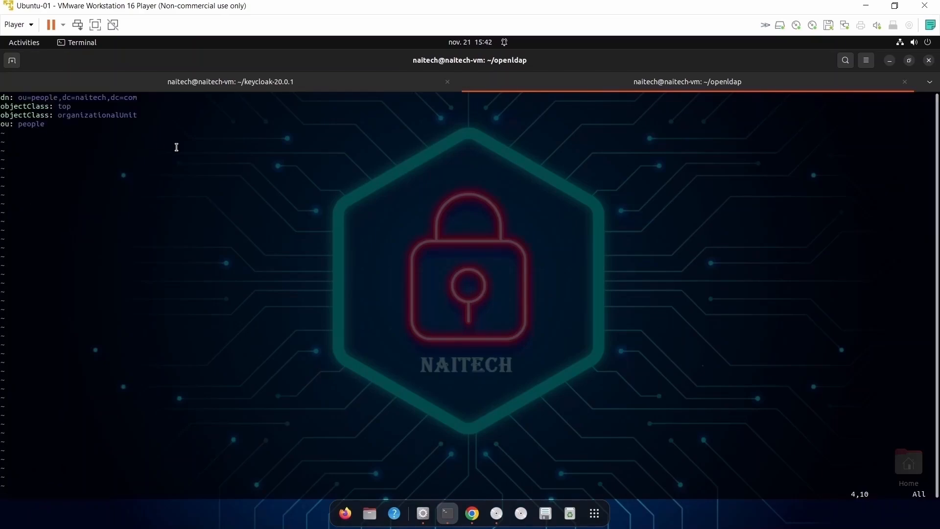
pyautogui.doubleClick(42, 98)
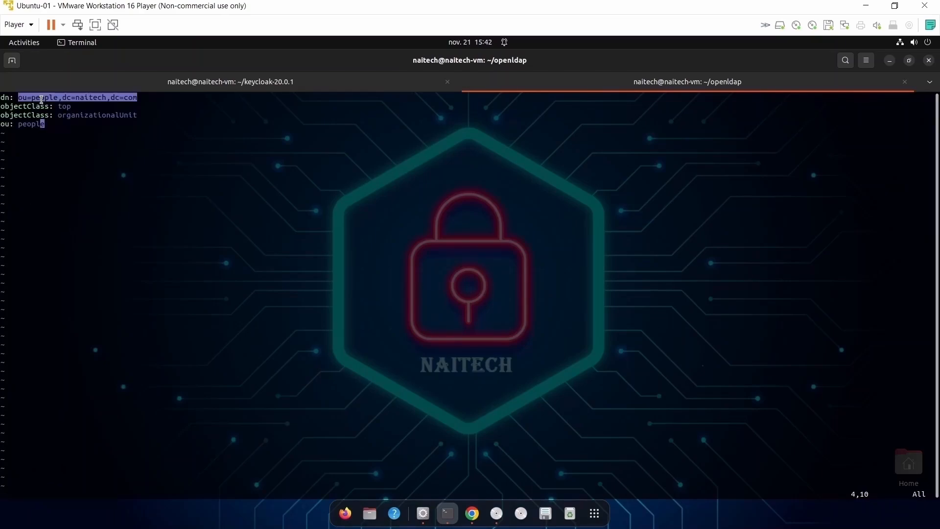
pyautogui.click(77, 95)
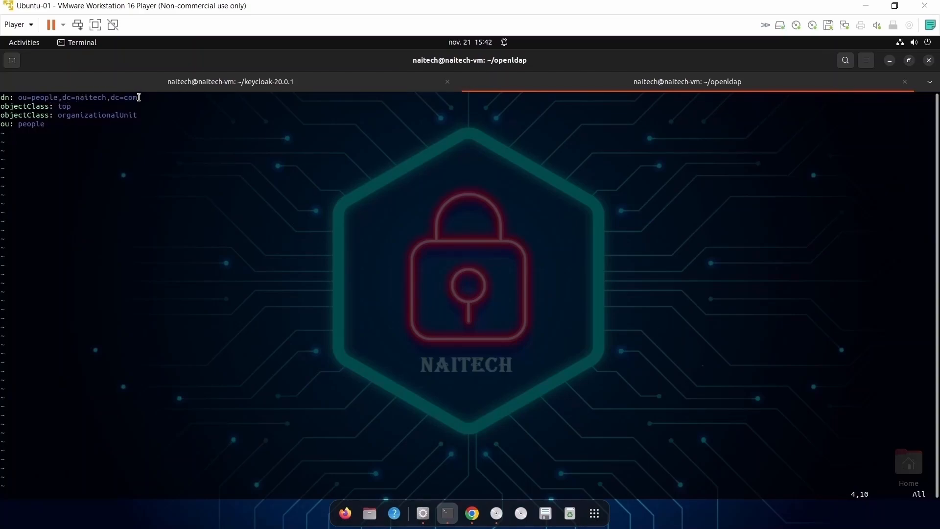
pyautogui.doubleClick(70, 108)
pyautogui.doubleClick(74, 115)
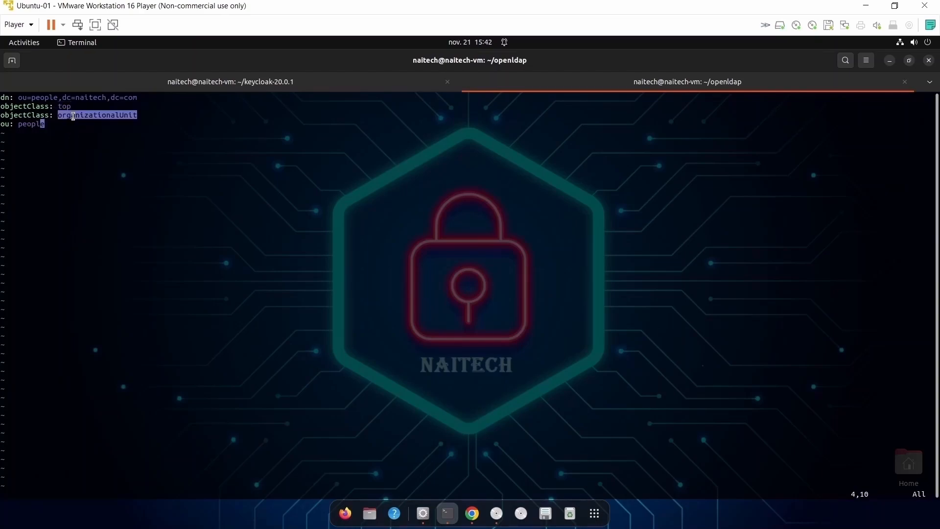
pyautogui.click(93, 127)
# Paste the cn=user_1 entry on a new line below the people entry.
pyautogui.press('o')
pyautogui.press('Return')
pyautogui.press('Return')
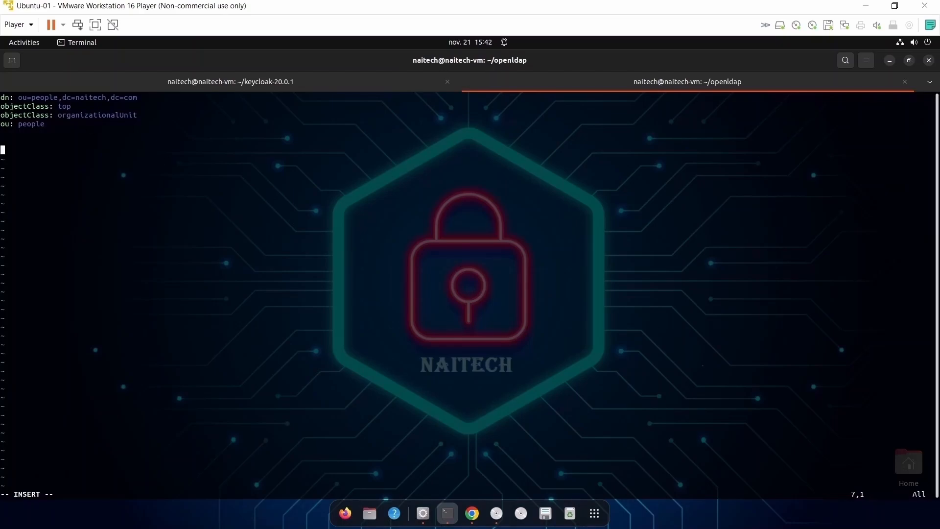
pyautogui.rightClick(80, 178)
pyautogui.click(108, 216)
# Review the user_1 DN and its top, organizationalPerson and inetOrgPerson object classes.
pyautogui.press('Up')
pyautogui.press('Up')
pyautogui.press('Up')
pyautogui.press('Up')
pyautogui.press('Up')
pyautogui.press('Up')
pyautogui.press('Up')
pyautogui.press('Up')
pyautogui.press('Up')
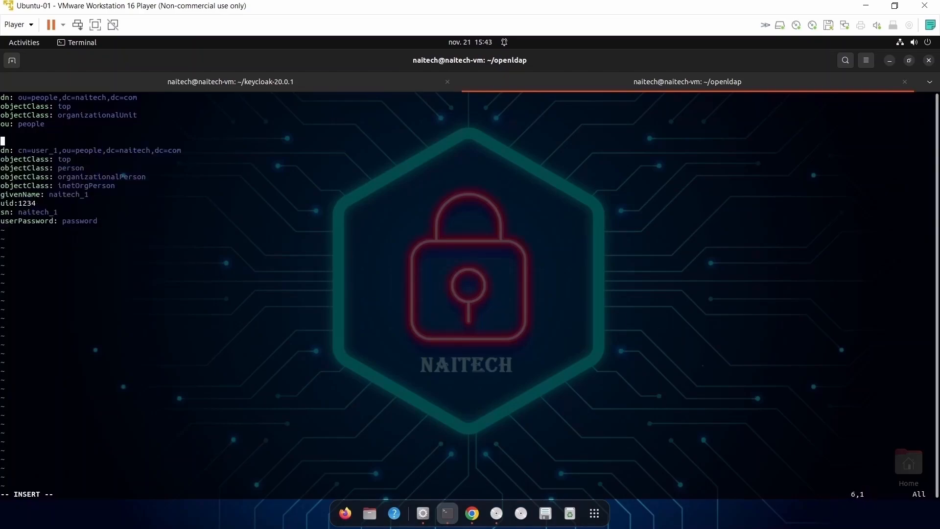
pyautogui.doubleClick(80, 151)
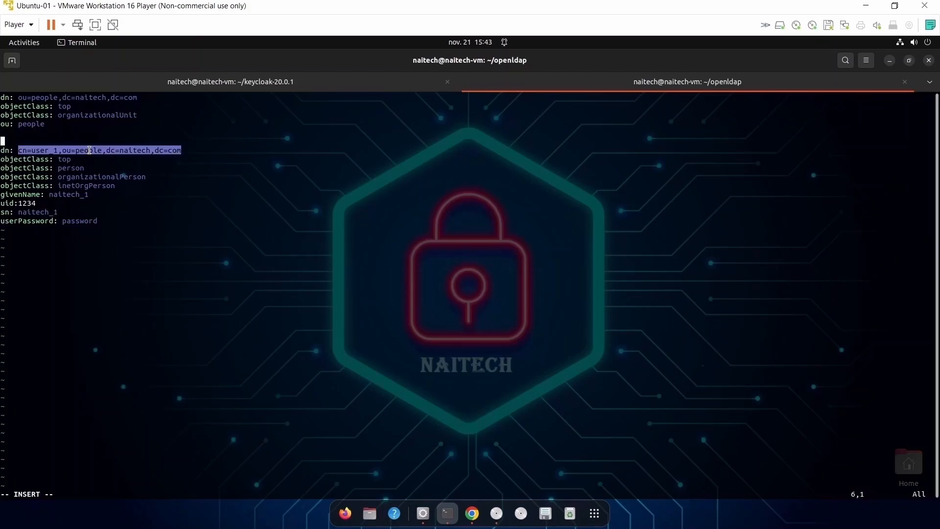
pyautogui.click(18, 151)
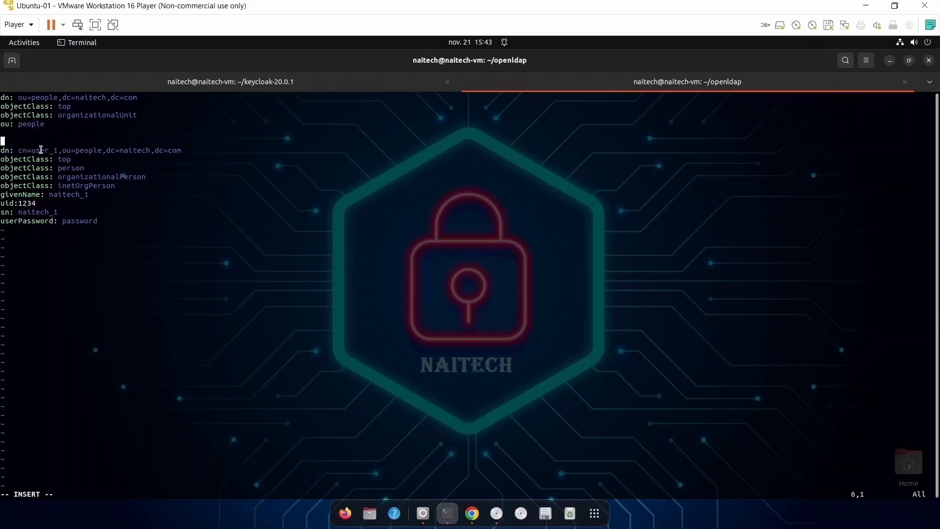
pyautogui.doubleClick(41, 150)
pyautogui.tripleClick(41, 150)
pyautogui.click(44, 150)
pyautogui.moveTo(30, 150); pyautogui.dragTo(57, 150)
pyautogui.doubleClick(65, 159)
pyautogui.doubleClick(101, 185)
pyautogui.click(116, 186)
pyautogui.moveTo(130, 185); pyautogui.dragTo(93, 216)
pyautogui.click(68, 199)
# Review the user_1 attributes: givenName naitech_1, uid 1234, sn, userPassword, and person class.
pyautogui.doubleClick(22, 195)
pyautogui.doubleClick(66, 195)
pyautogui.doubleClick(26, 204)
pyautogui.doubleClick(6, 213)
pyautogui.doubleClick(45, 221)
pyautogui.doubleClick(75, 221)
pyautogui.doubleClick(75, 168)
pyautogui.doubleClick(62, 160)
pyautogui.doubleClick(66, 168)
pyautogui.click(126, 176)
pyautogui.doubleClick(105, 183)
pyautogui.click(104, 178)
# Save create_user.ldif with :wq and clear the terminal.
pyautogui.press('Escape')
pyautogui.write(':wq')
pyautogui.press('Return')
pyautogui.press('Return')
pyautogui.press('Return')
pyautogui.press('Return')
pyautogui.write('clear')
pyautogui.press('Return')
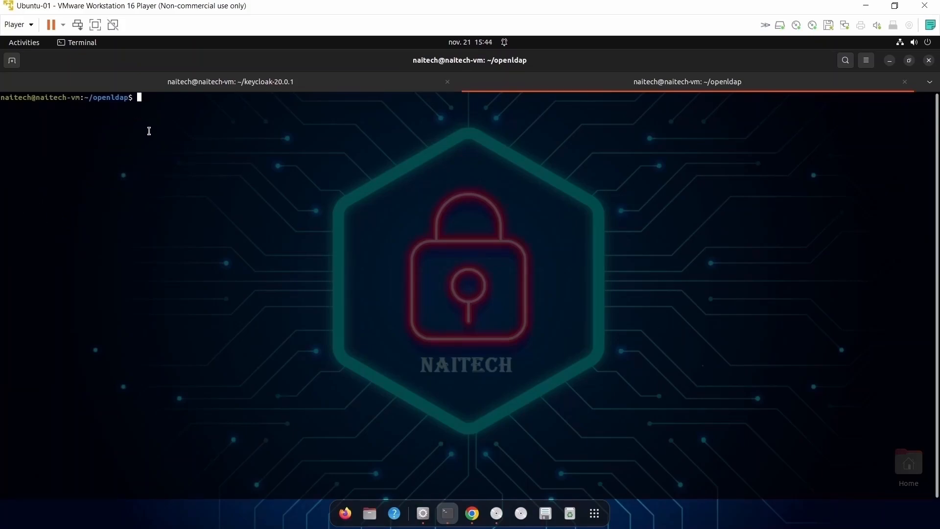
# Type ldapadd -x -W -D with bind DN "cd=admin,dc=naitech,dc=com".
pyautogui.write('ldapadd -x -W -D "cd=admin,dc=nai')
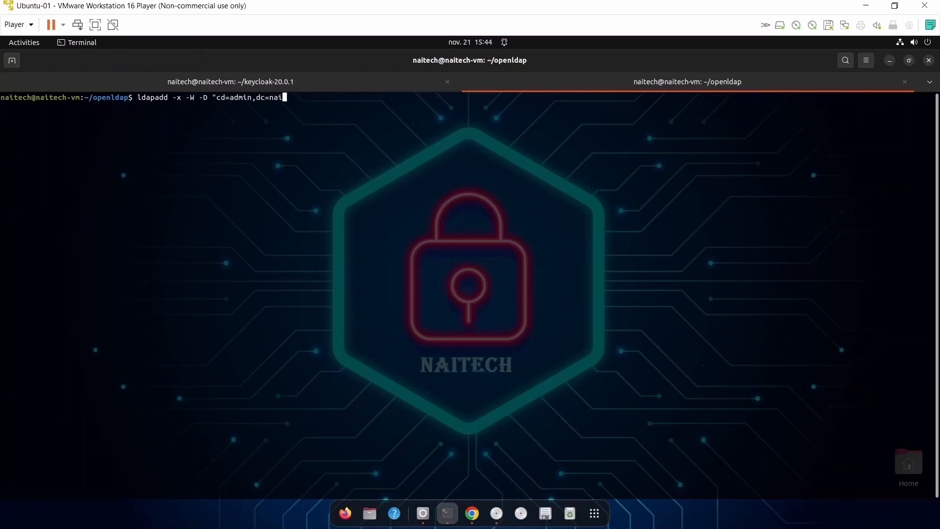
pyautogui.write('tech,dc=com')
pyautogui.write('é')
pyautogui.press('BackSpace')
# Add -f create_user.ldif and run ldapadd, which fails due to the cd= typo.
pyautogui.write('" -f ')
pyautogui.write('user')
pyautogui.write('_')
pyautogui.press('BackSpace')
pyautogui.press('BackSpace')
pyautogui.press('BackSpace')
pyautogui.press('BackSpace')
pyautogui.press('BackSpace')
pyautogui.write('createuser_')
pyautogui.press('BackSpace')
pyautogui.press('BackSpace')
pyautogui.press('BackSpace')
pyautogui.press('BackSpace')
pyautogui.press('BackSpace')
pyautogui.write('_USER')
pyautogui.press('BackSpace')
pyautogui.press('BackSpace')
pyautogui.press('BackSpace')
pyautogui.press('BackSpace')
pyautogui.write('user.ldfi')
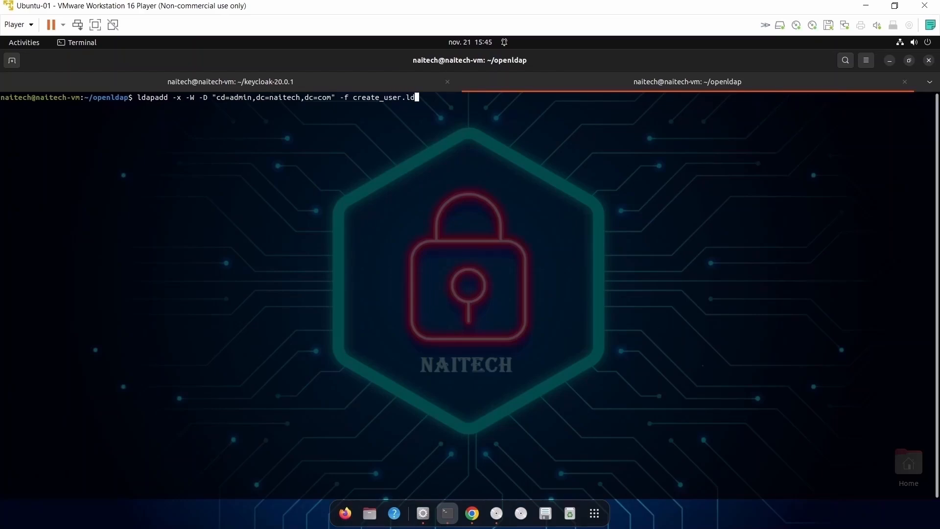
pyautogui.press('BackSpace')
pyautogui.press('BackSpace')
pyautogui.write('if')
pyautogui.press('Return')
pyautogui.press('Return')
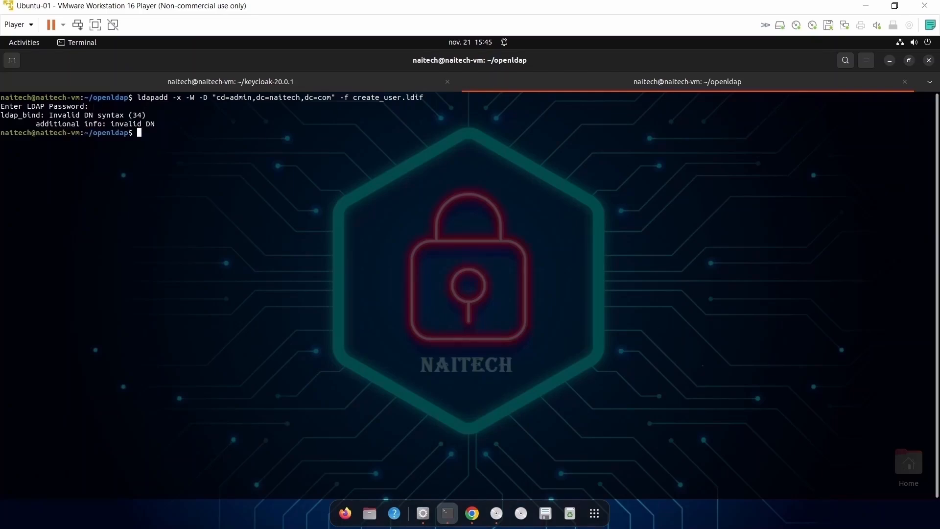
# Correct the bind DN to cn=admin and rerun ldapadd, adding ou=people and cn=user_1.
pyautogui.press('Up')
pyautogui.press('Left')
pyautogui.press('Left')
pyautogui.press('Left')
pyautogui.press('Left')
pyautogui.press('Left')
pyautogui.press('Left')
pyautogui.press('Left')
pyautogui.press('Left')
pyautogui.press('Left')
pyautogui.press('Left')
pyautogui.press('Left')
pyautogui.press('Left')
pyautogui.press('Left')
pyautogui.press('Left')
pyautogui.press('Left')
pyautogui.press('Left')
pyautogui.press('Left')
pyautogui.press('Left')
pyautogui.press('Left')
pyautogui.press('Left')
pyautogui.press('Left')
pyautogui.press('Left')
pyautogui.press('Left')
pyautogui.press('Left')
pyautogui.press('Left')
pyautogui.press('Left')
pyautogui.press('Left')
pyautogui.press('Left')
pyautogui.press('Left')
pyautogui.press('Left')
pyautogui.press('Left')
pyautogui.press('Left')
pyautogui.press('Left')
pyautogui.press('Left')
pyautogui.press('Left')
pyautogui.press('Left')
pyautogui.press('Left')
pyautogui.press('Left')
pyautogui.press('BackSpace')
pyautogui.write('n')
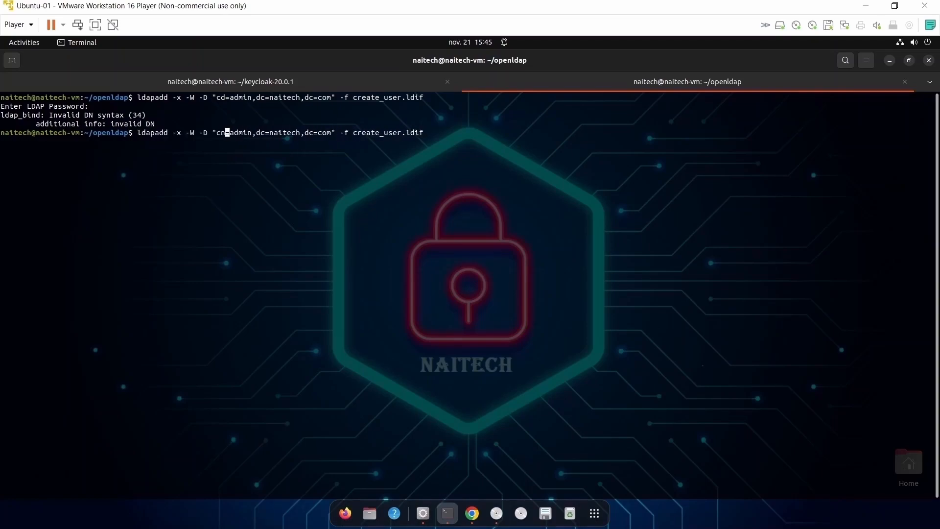
pyautogui.press('Return')
pyautogui.press('Return')
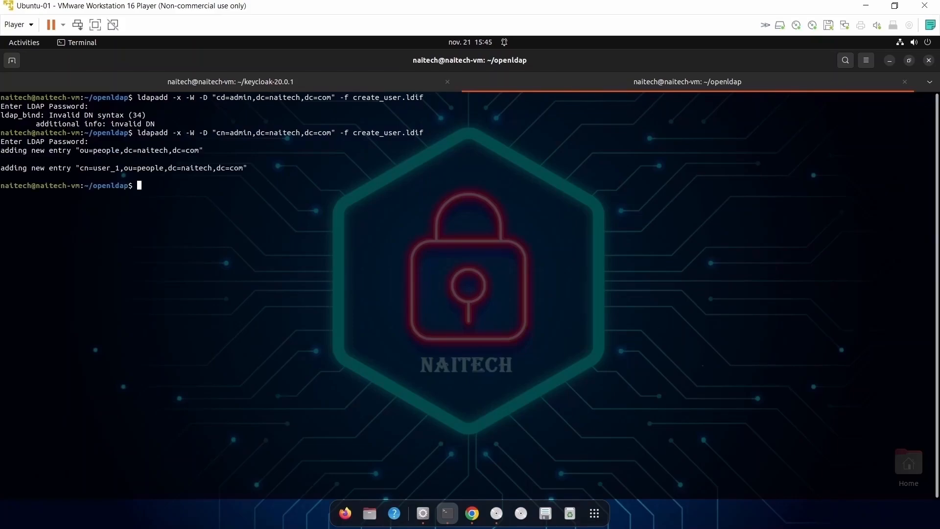
pyautogui.moveTo(1, 148); pyautogui.dragTo(342, 170)
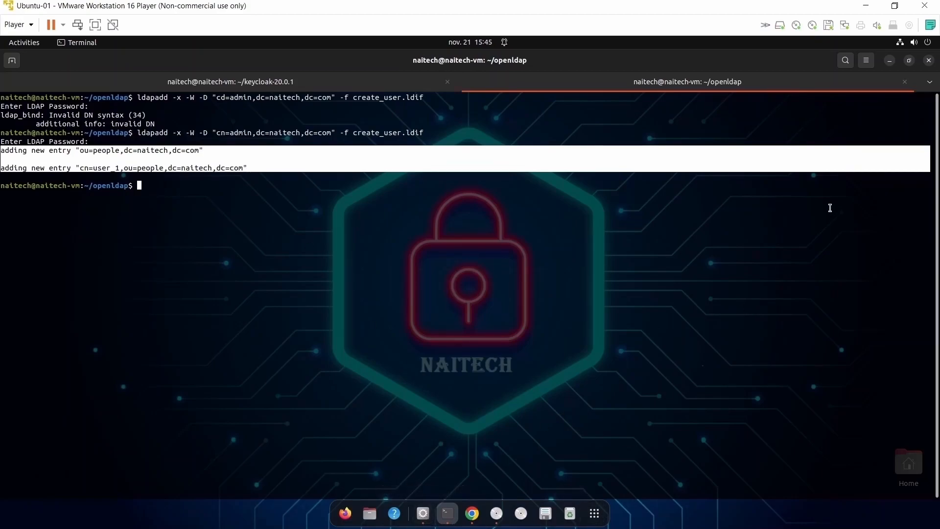
# Switch to Apache Directory Studio and reload the Root DSE entry.
pyautogui.click(890, 60)
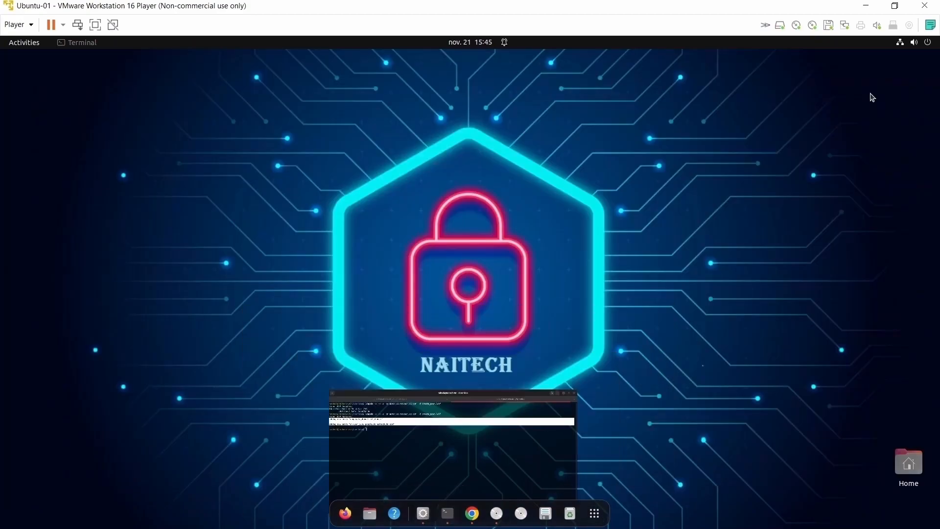
pyautogui.click(423, 514)
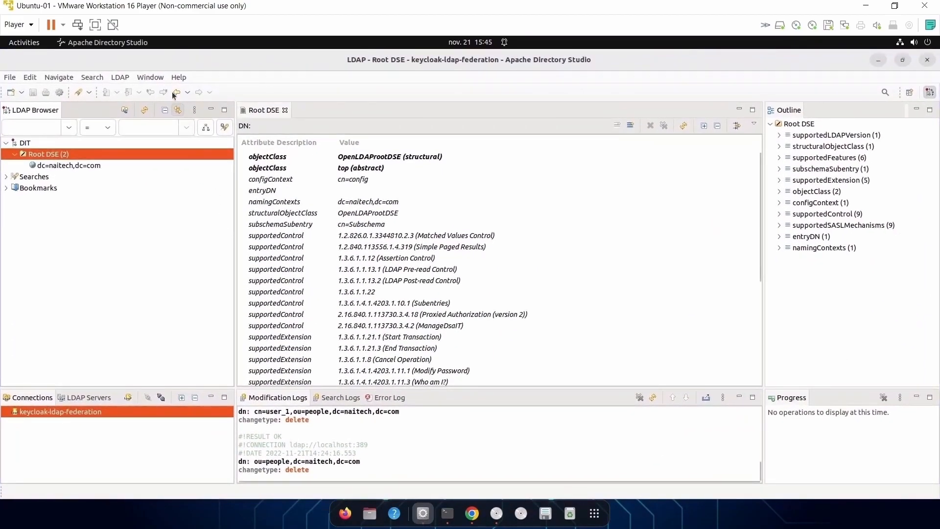
pyautogui.rightClick(46, 155)
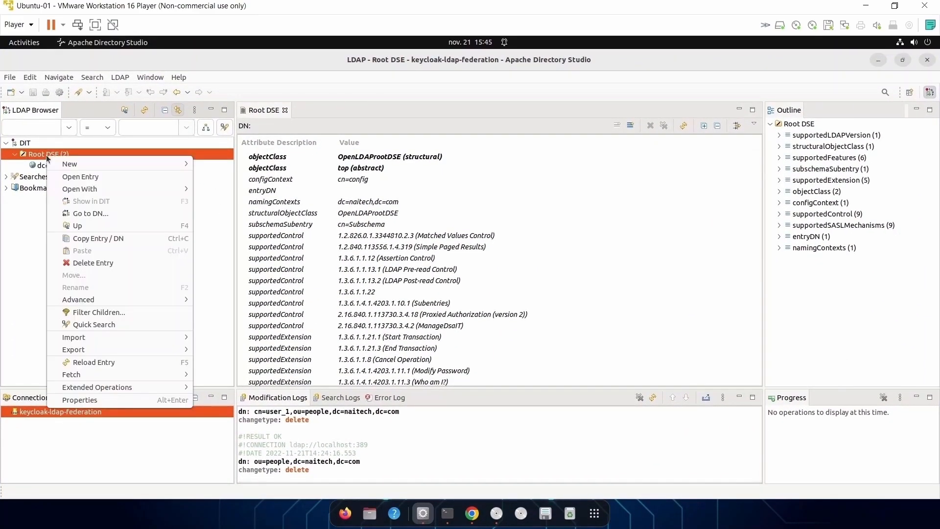
pyautogui.click(109, 365)
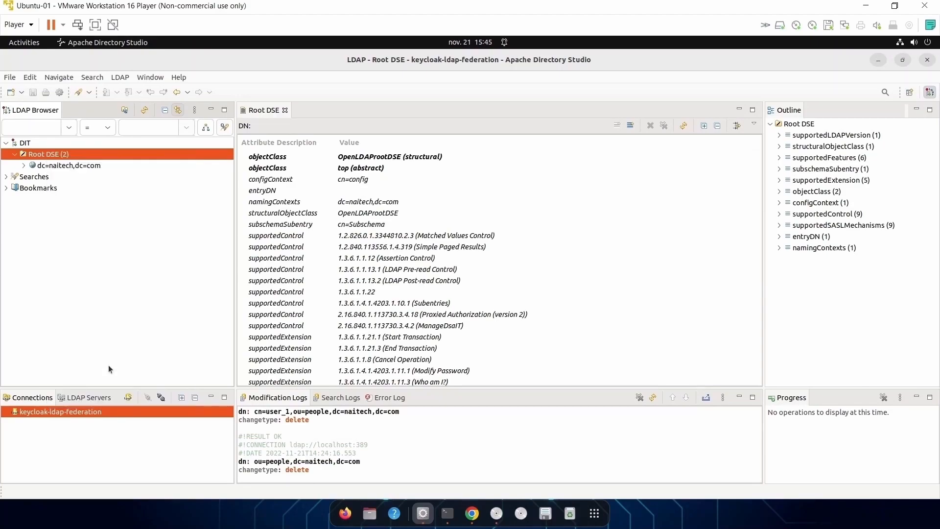
# Expand dc=naitech,dc=com > ou=people, view cn=user_1's attributes, then minimize the window.
pyautogui.click(23, 166)
pyautogui.click(33, 177)
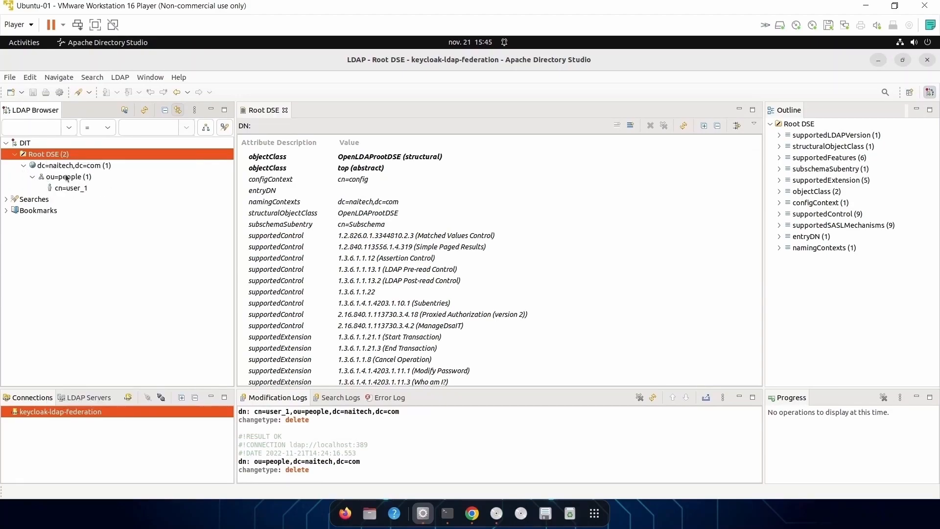
pyautogui.click(63, 176)
pyautogui.click(72, 190)
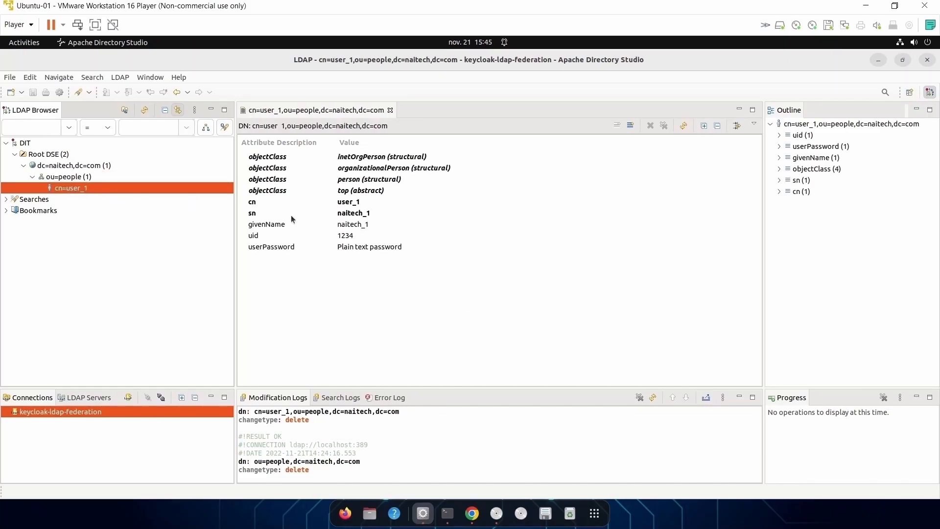
pyautogui.click(878, 60)
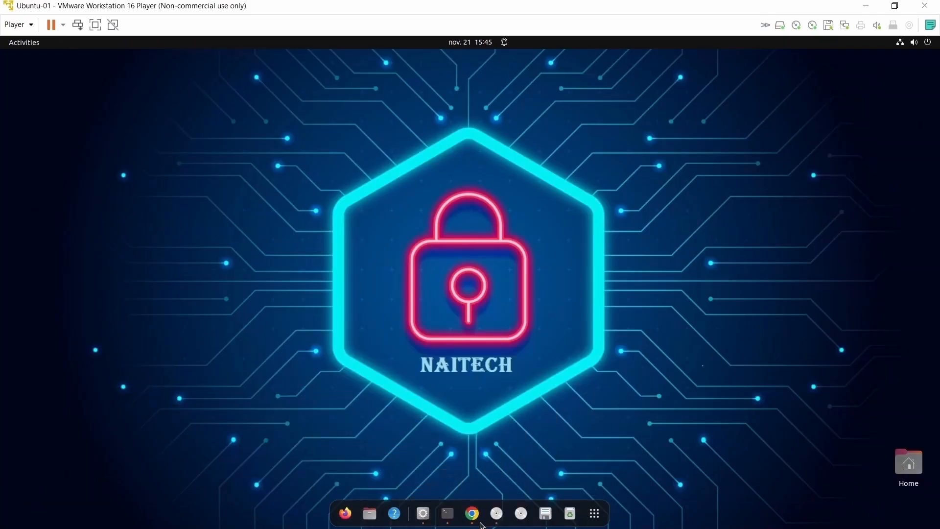
# Search the naitech Users page for '*', listing two user_1 rows with username 1234.
pyautogui.click(480, 522)
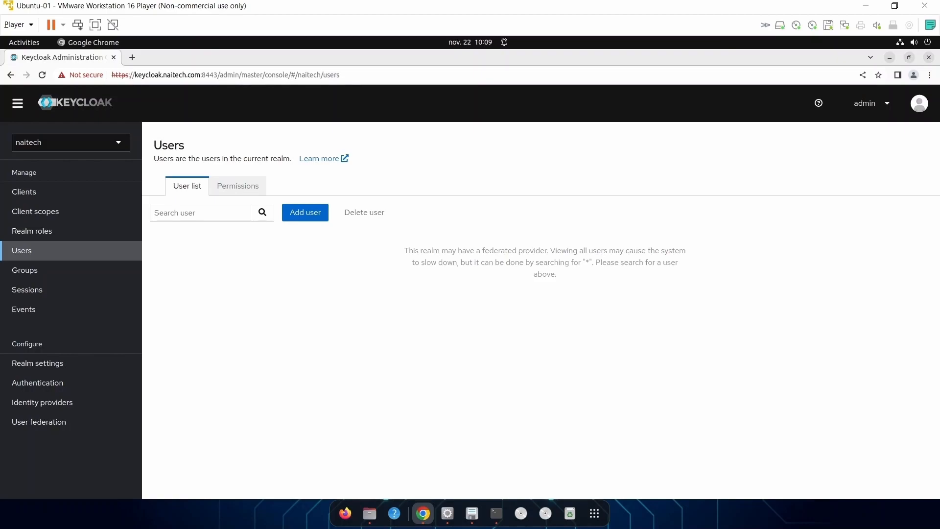
pyautogui.click(178, 213)
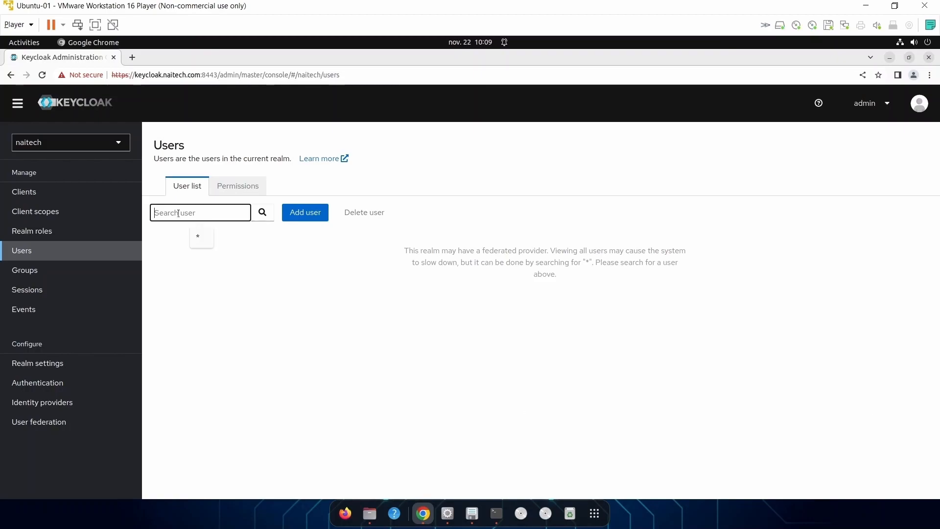
pyautogui.click(370, 317)
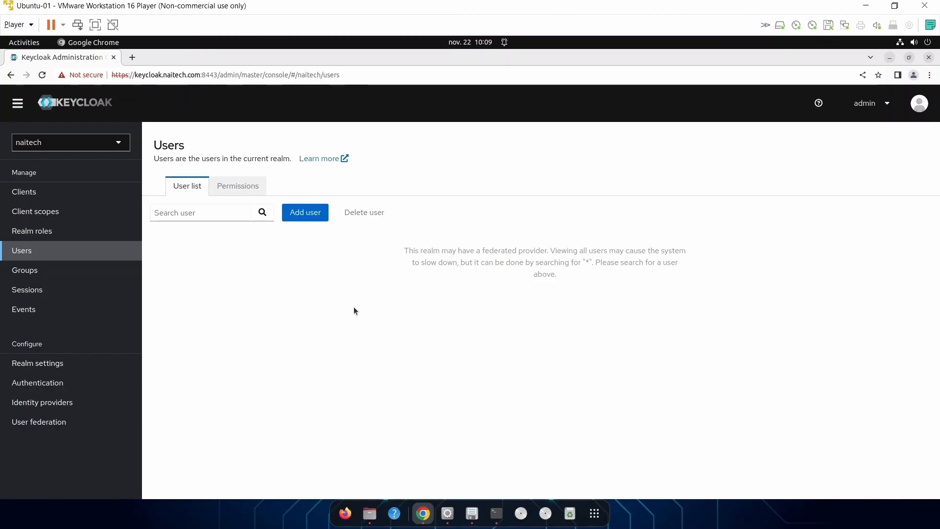
pyautogui.click(199, 213)
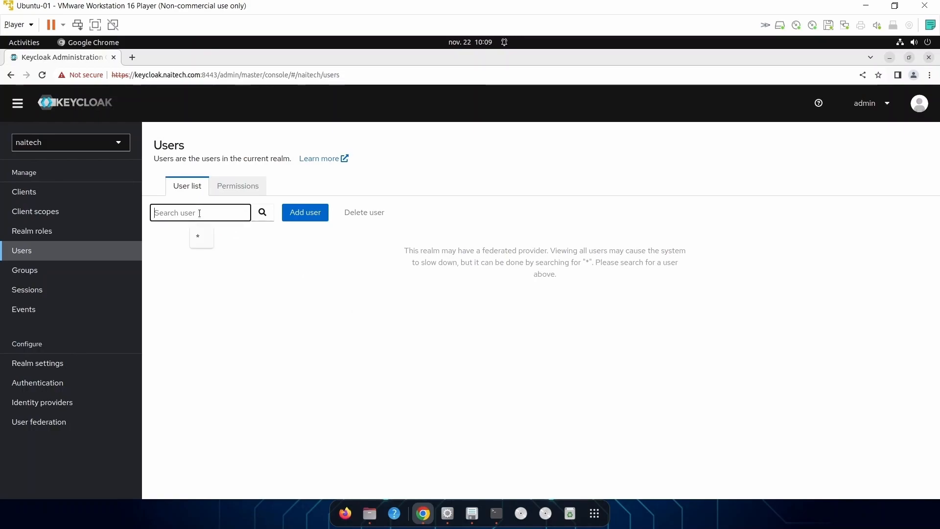
pyautogui.click(202, 238)
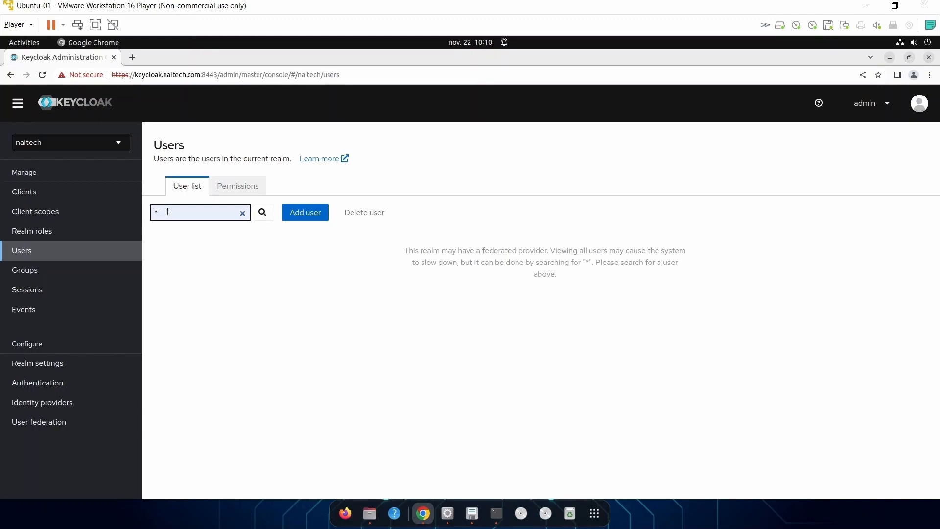
pyautogui.click(263, 214)
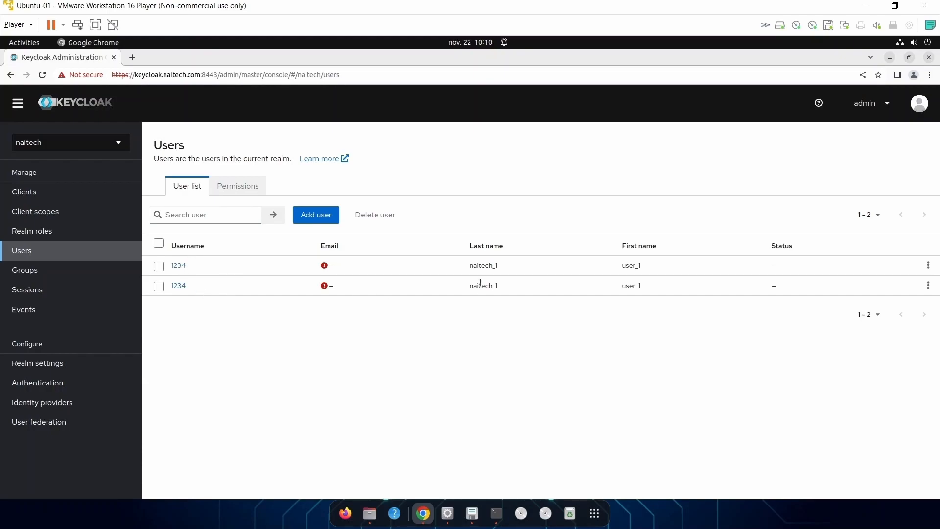
# View the first 1234 user's details and ID, then re-list all users with '*'.
pyautogui.click(179, 267)
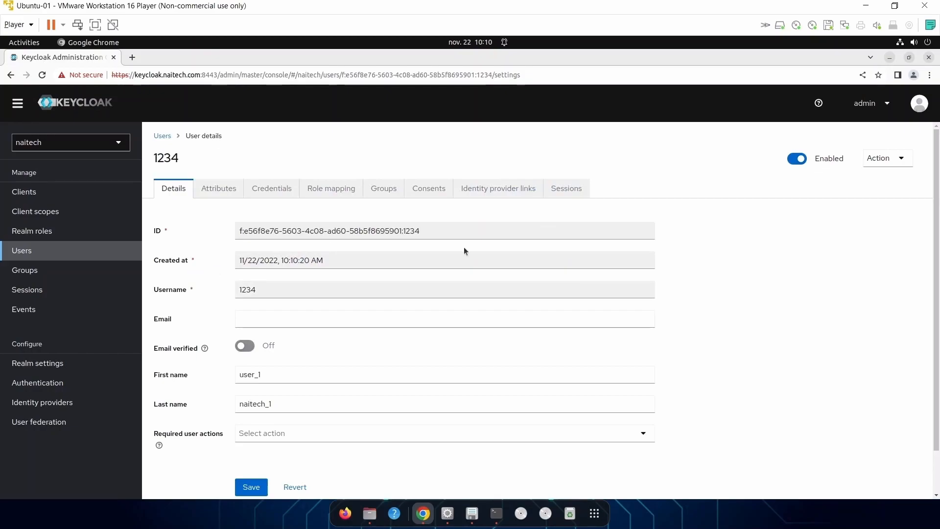
pyautogui.moveTo(420, 231); pyautogui.dragTo(227, 233)
pyautogui.hotkey('ctrl', 'c')
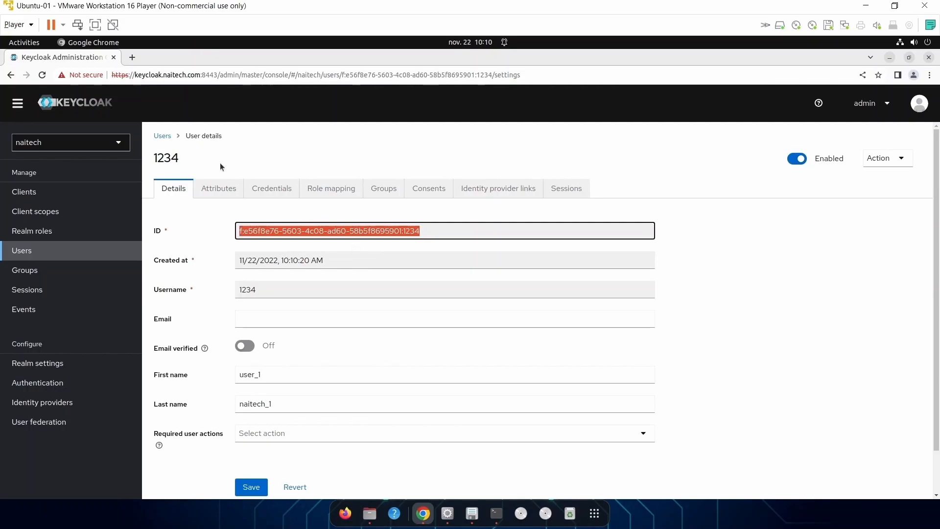
pyautogui.click(163, 136)
pyautogui.click(199, 216)
pyautogui.write('*')
pyautogui.click(270, 214)
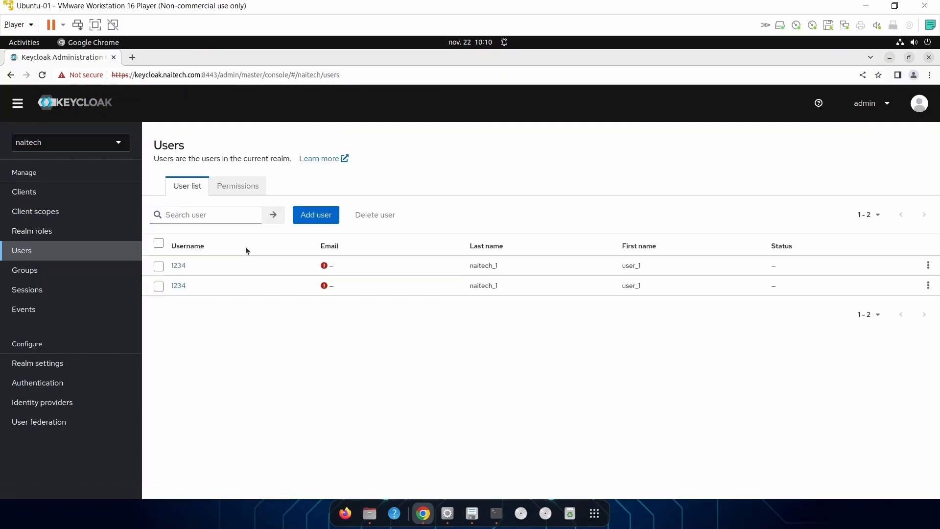
# Open the second 1234 user and paste the copied ID into Email to compare.
pyautogui.click(186, 288)
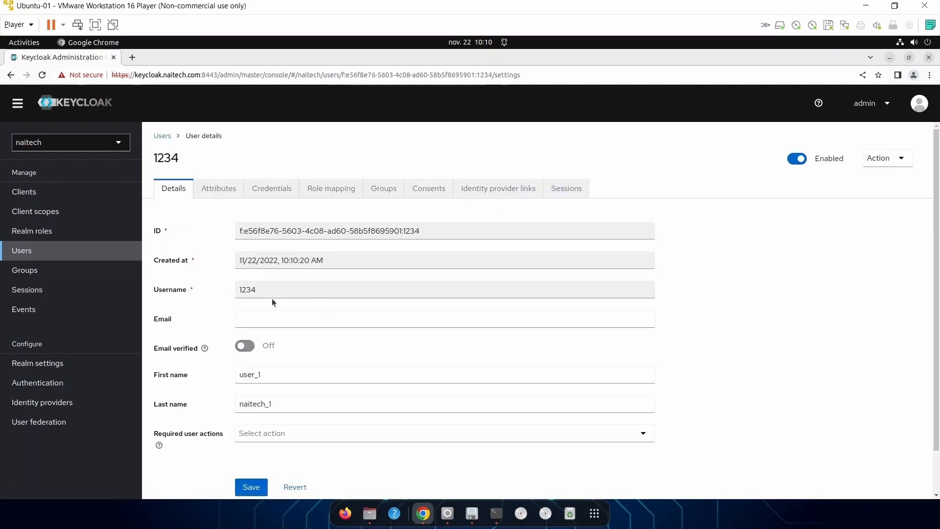
pyautogui.click(275, 322)
pyautogui.hotkey('ctrl', 'v')
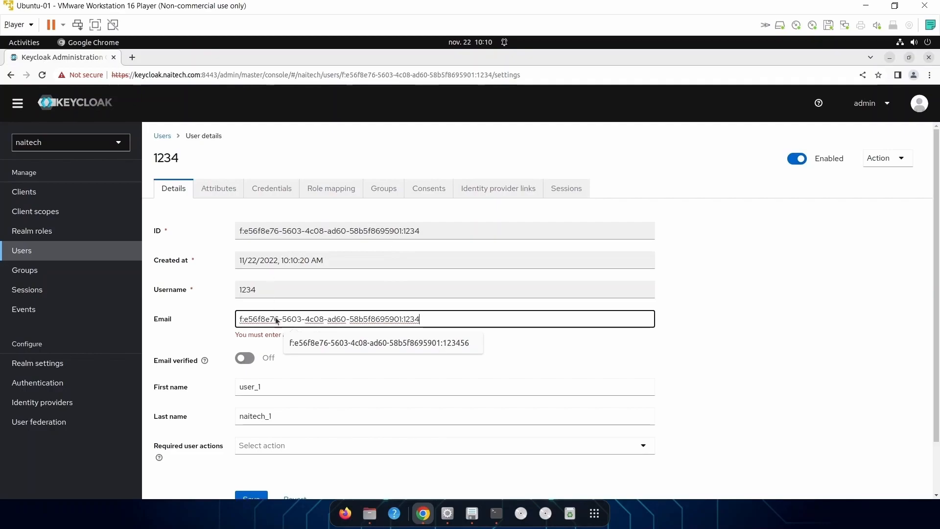
pyautogui.doubleClick(268, 319)
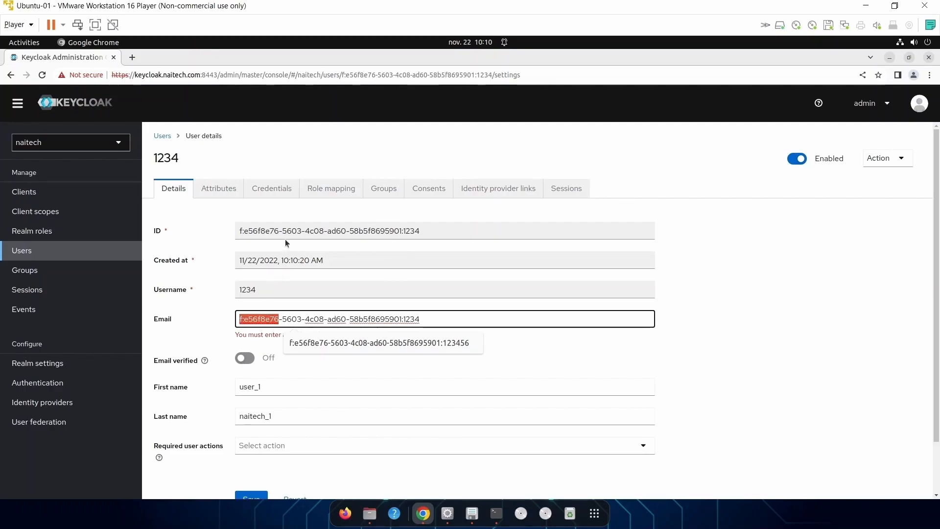
pyautogui.click(297, 319)
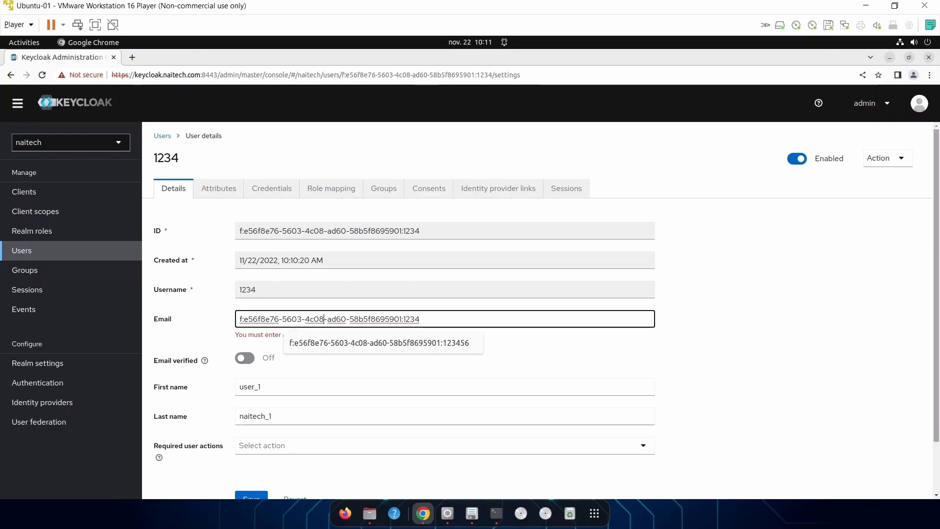
# Return to the Users list and search '*' again.
pyautogui.click(75, 250)
pyautogui.click(238, 205)
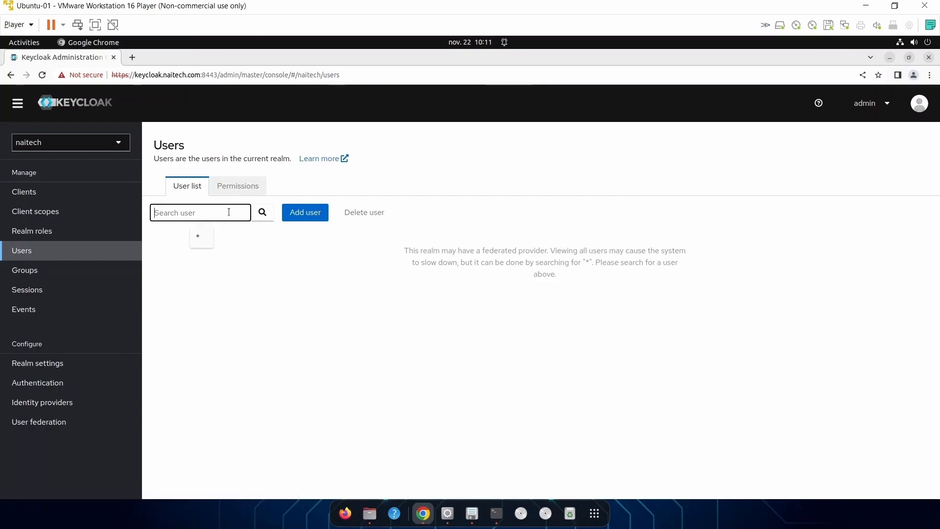
pyautogui.write('*')
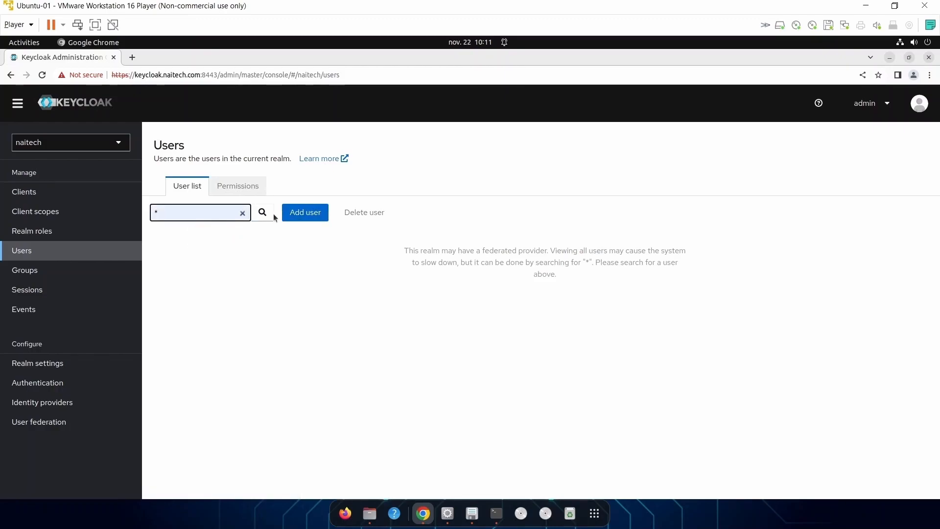
pyautogui.click(262, 212)
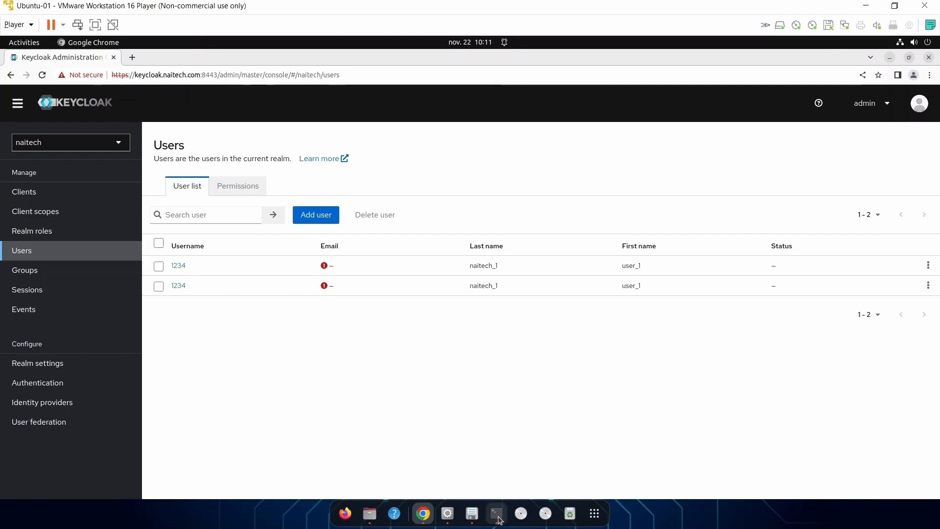
# Back in the terminal, list the directory and open create_user.ldif in vim.
pyautogui.click(890, 58)
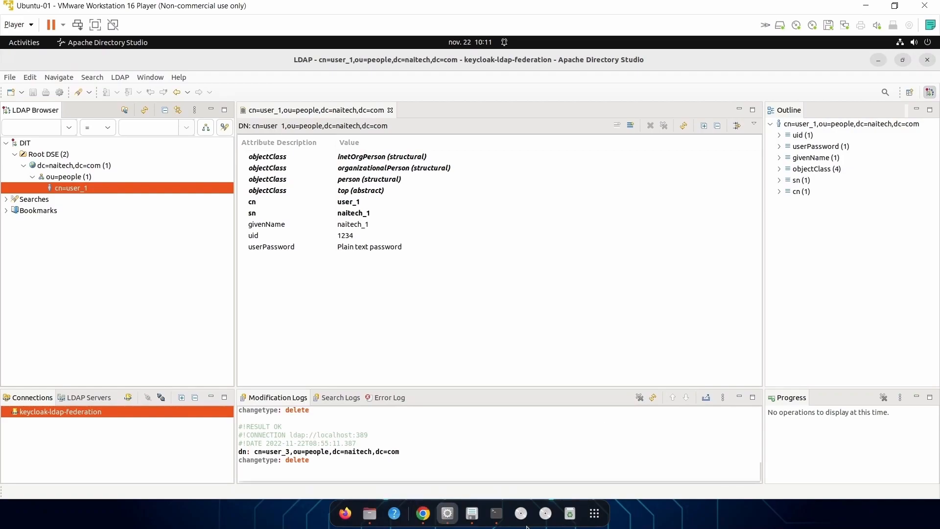
pyautogui.click(878, 60)
pyautogui.click(496, 513)
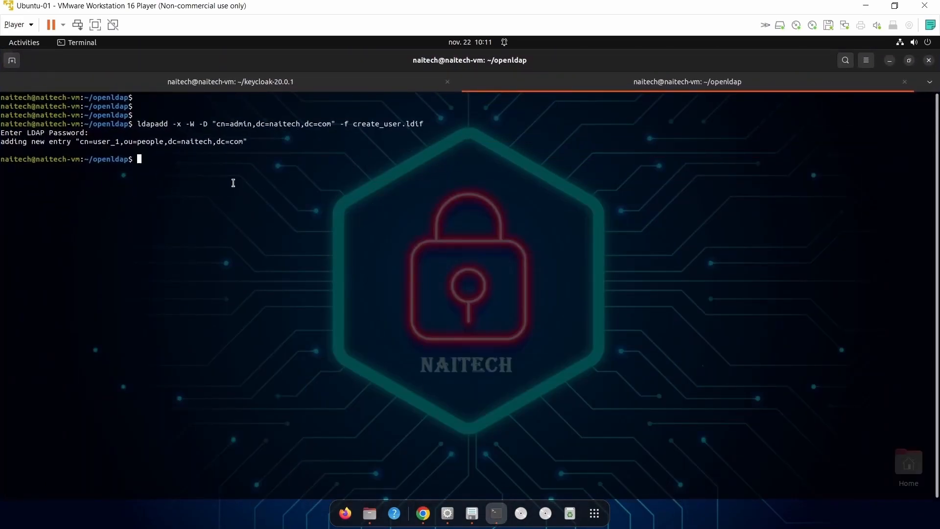
pyautogui.press('Return')
pyautogui.press('Return')
pyautogui.write('ll')
pyautogui.press('Return')
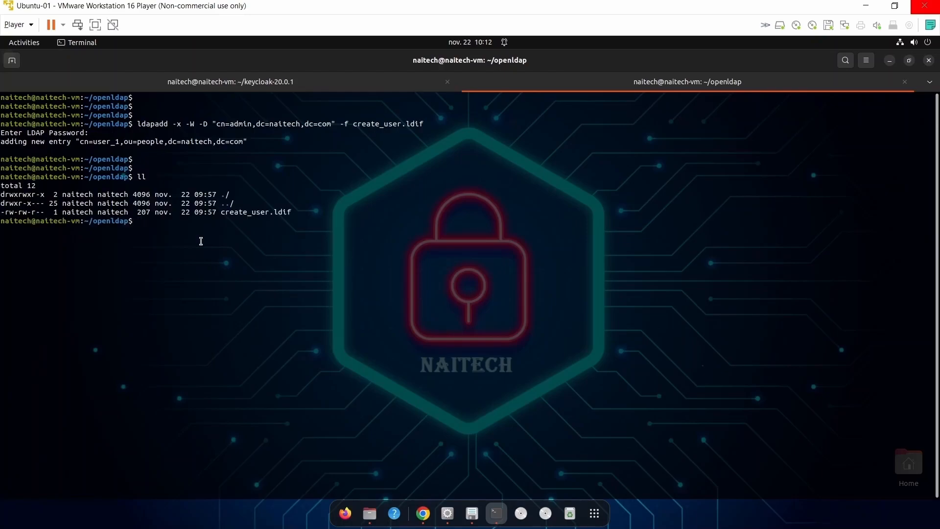
pyautogui.write('vim c')
pyautogui.press('Tab')
pyautogui.press('Return')
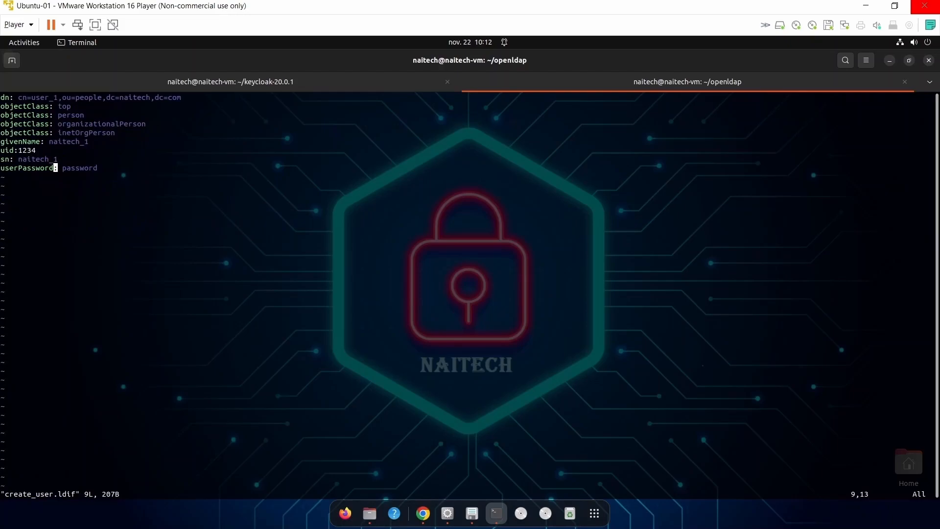
# Change the entry to cn=user_2, naitech_2 names and uid 12345, then save with :wq.
pyautogui.press('Up')
pyautogui.press('Up')
pyautogui.press('Up')
pyautogui.press('Up')
pyautogui.press('Up')
pyautogui.press('Up')
pyautogui.press('Up')
pyautogui.press('Up')
pyautogui.press('i')
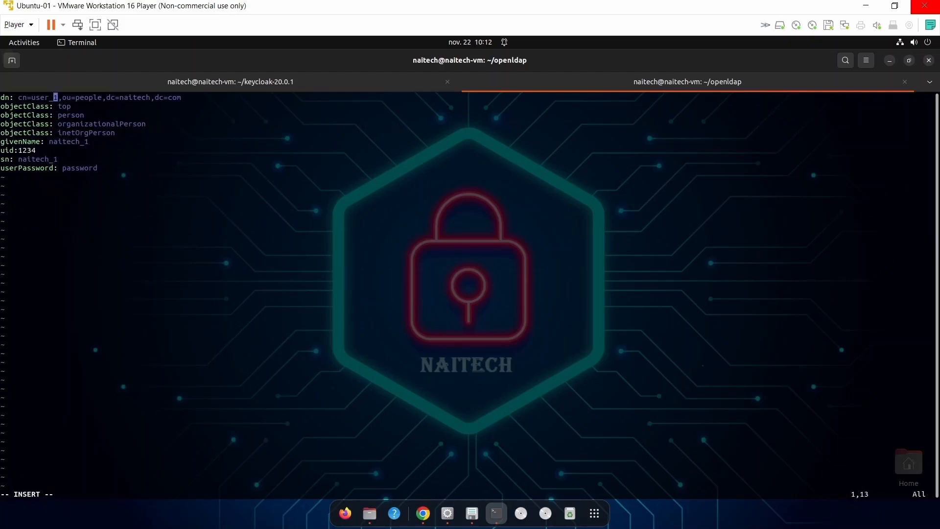
pyautogui.press('Delete')
pyautogui.write('2')
pyautogui.press('Down')
pyautogui.press('Down')
pyautogui.press('Down')
pyautogui.press('Down')
pyautogui.press('Right')
pyautogui.press('Right')
pyautogui.press('Right')
pyautogui.write('2')
pyautogui.press('Delete')
pyautogui.press('Down')
pyautogui.press('Down')
pyautogui.press('BackSpace')
pyautogui.write('2')
pyautogui.press('Up')
pyautogui.write('5')
pyautogui.press('Escape')
pyautogui.write(':wq')
pyautogui.press('Return')
# Rerun the ldapadd command with the LDAP admin password to add user_2.
pyautogui.press('Return')
pyautogui.press('Return')
pyautogui.press('Up')
pyautogui.press('Up')
pyautogui.press('Up')
pyautogui.press('Return')
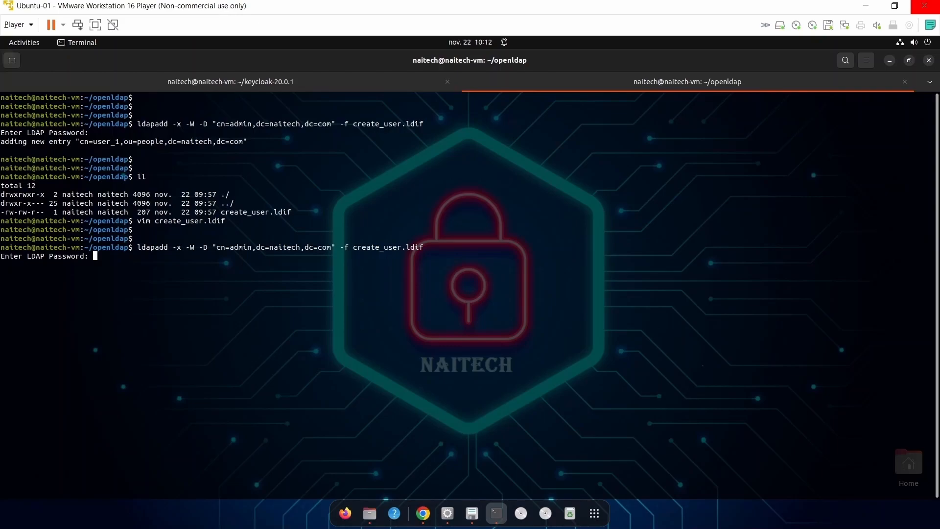
pyautogui.press('Return')
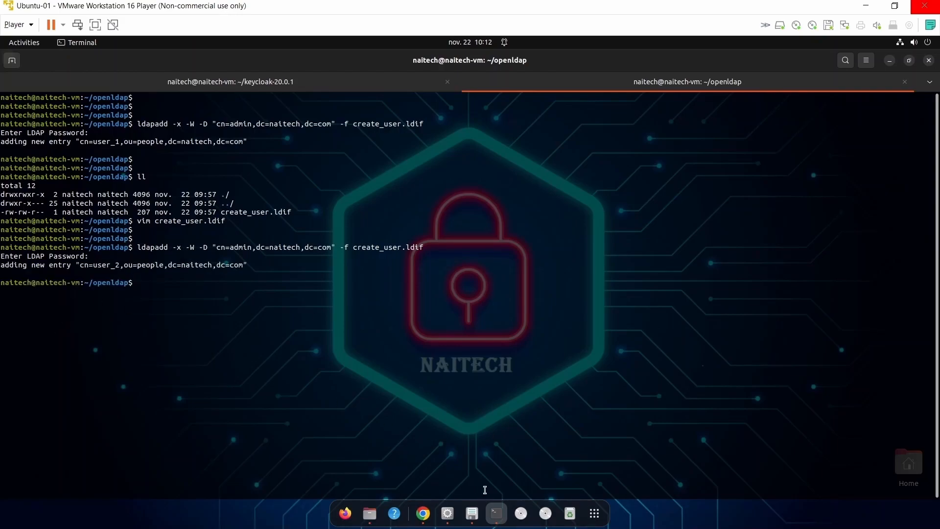
# Search the naitech Users list with * to show user 12345 beside the 1234 entries.
pyautogui.click(890, 60)
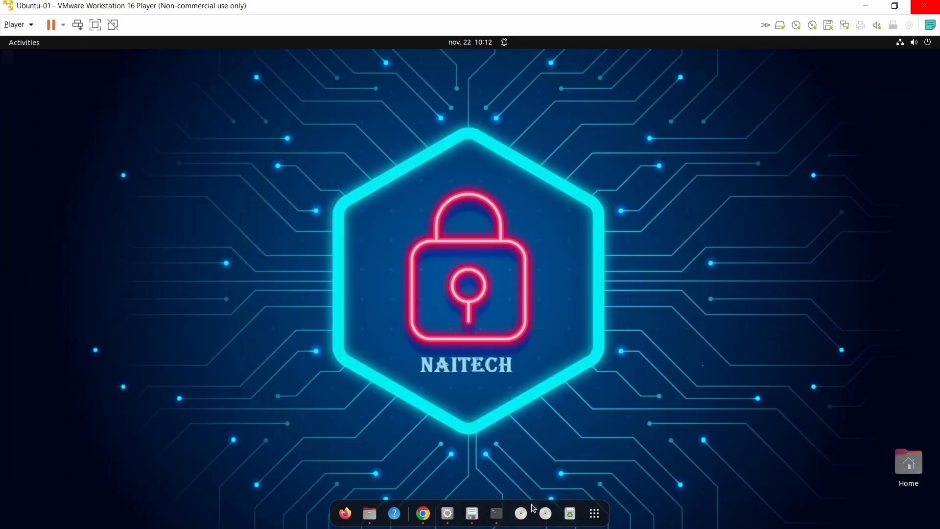
pyautogui.click(424, 514)
pyautogui.click(202, 217)
pyautogui.write('*')
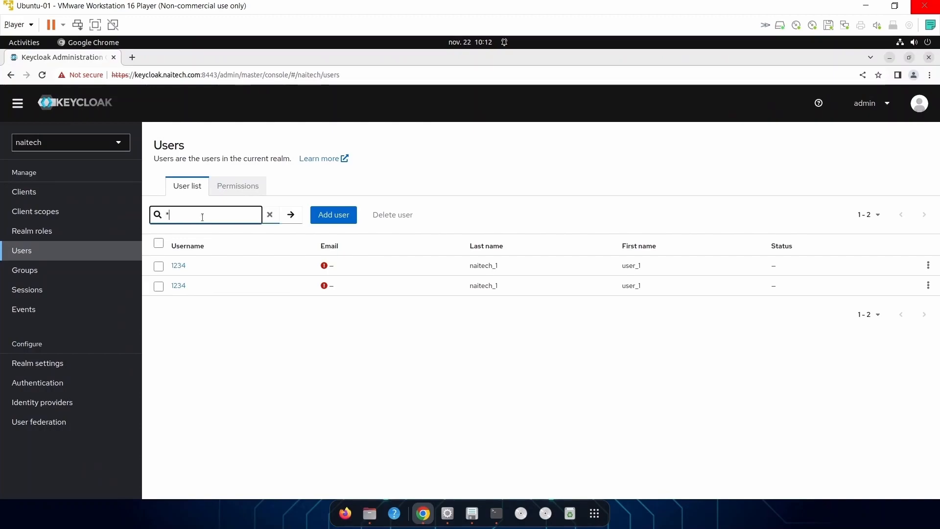
pyautogui.click(291, 216)
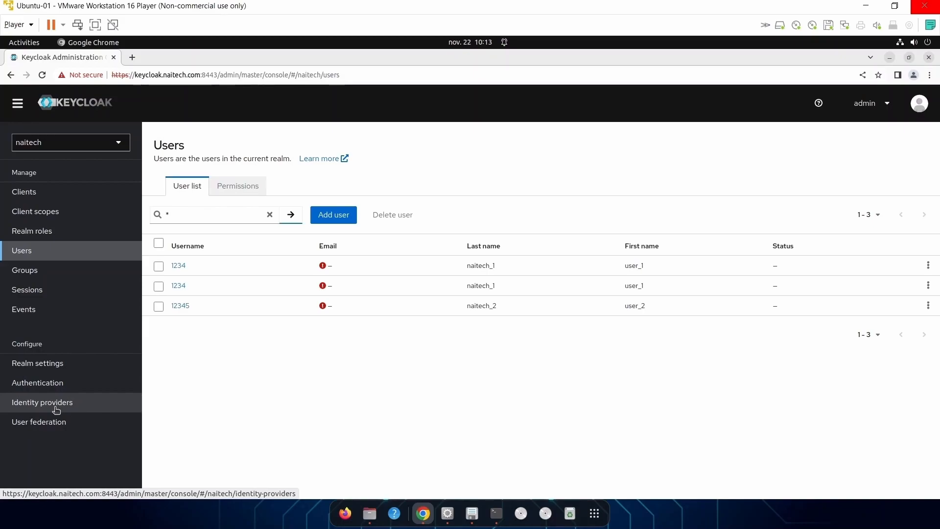
# Review the naitech-ldap provider's Synchronization settings, with Import users off, then minimize the browser.
pyautogui.click(52, 422)
pyautogui.click(179, 236)
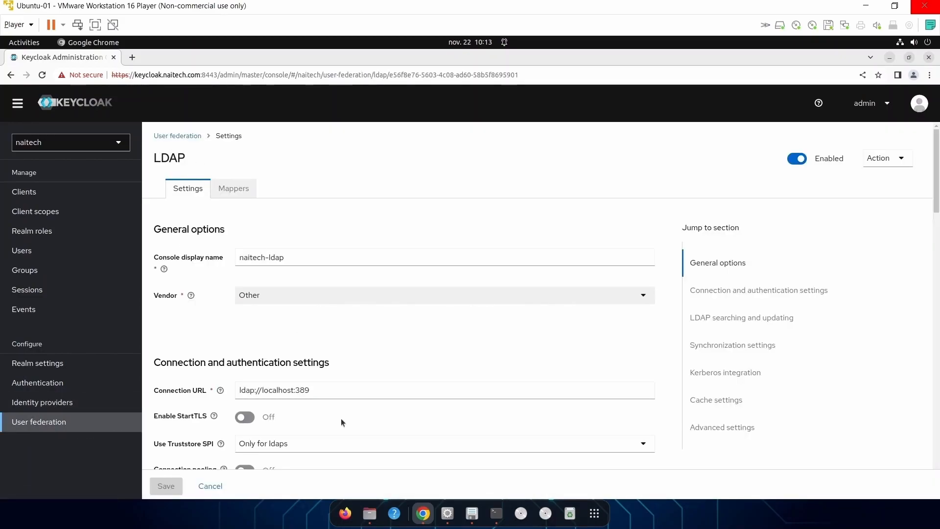
pyautogui.scroll(-12, 354, 388)
pyautogui.scroll(-5, 353, 384)
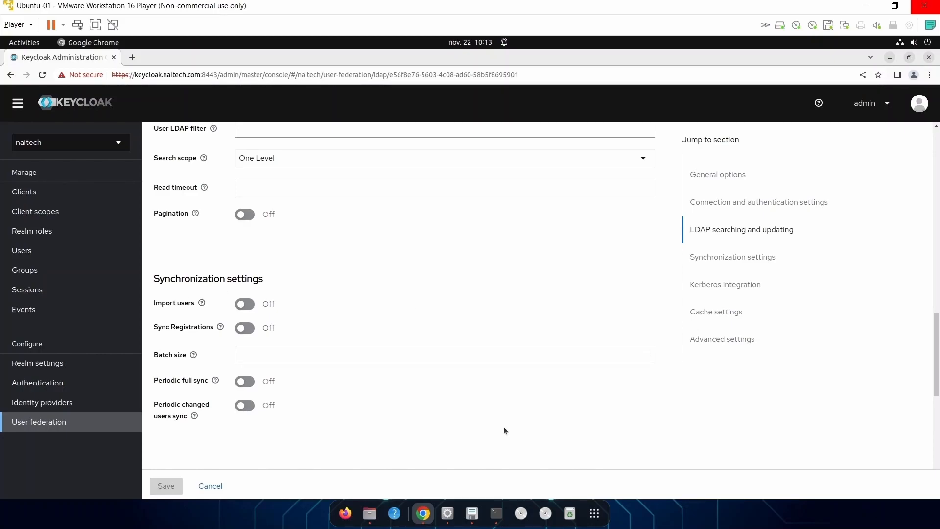
pyautogui.click(495, 516)
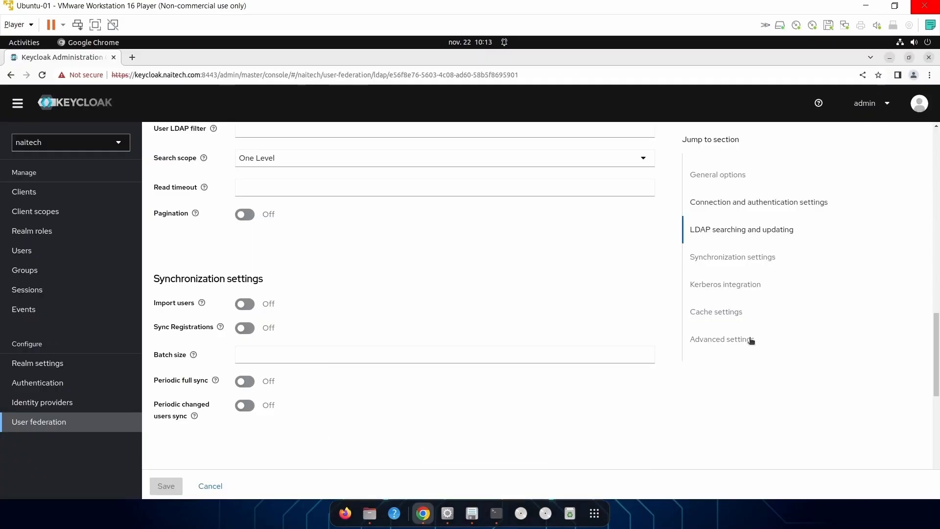
pyautogui.click(883, 57)
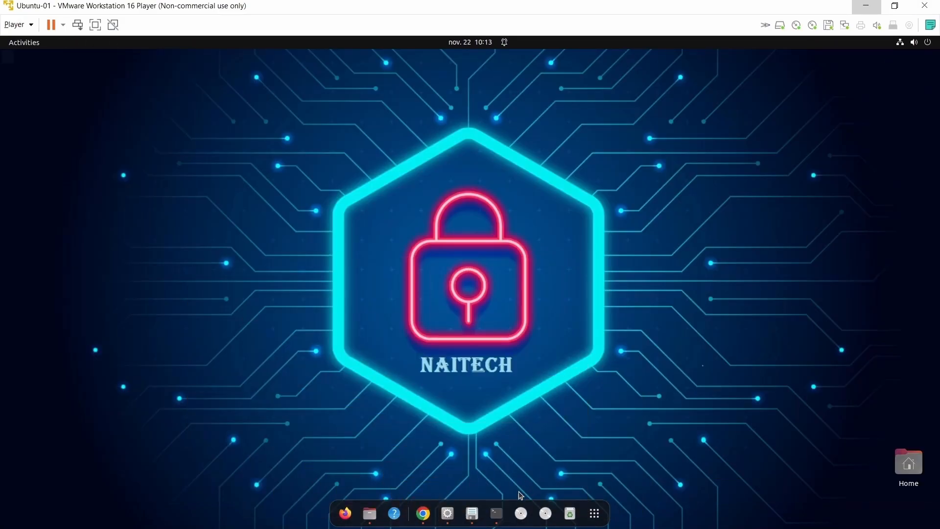
# Clear the terminal, start psql as postgres, and connect to the keycloak database with \c keycloak.
pyautogui.click(496, 513)
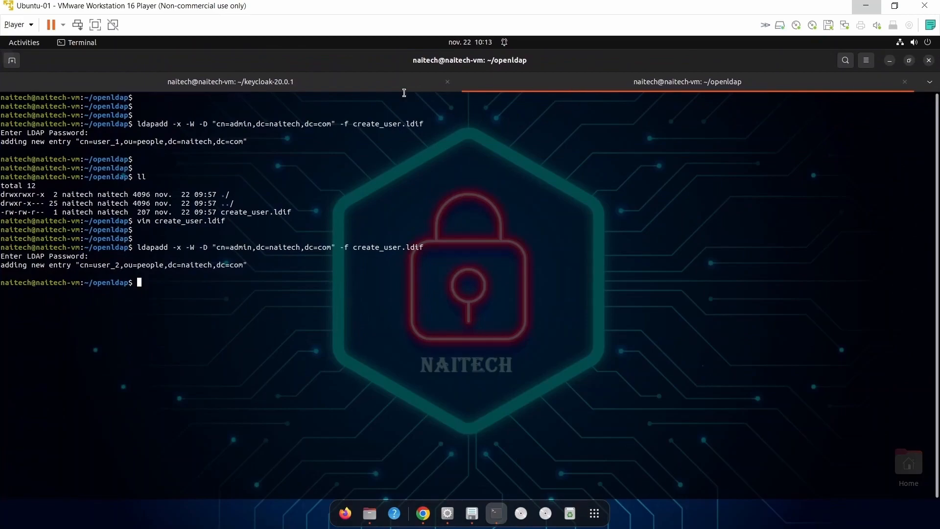
pyautogui.write('clear')
pyautogui.press('Return')
pyautogui.press('Return')
pyautogui.press('Return')
pyautogui.press('Up')
pyautogui.press('Up')
pyautogui.press('Up')
pyautogui.press('Up')
pyautogui.press('Up')
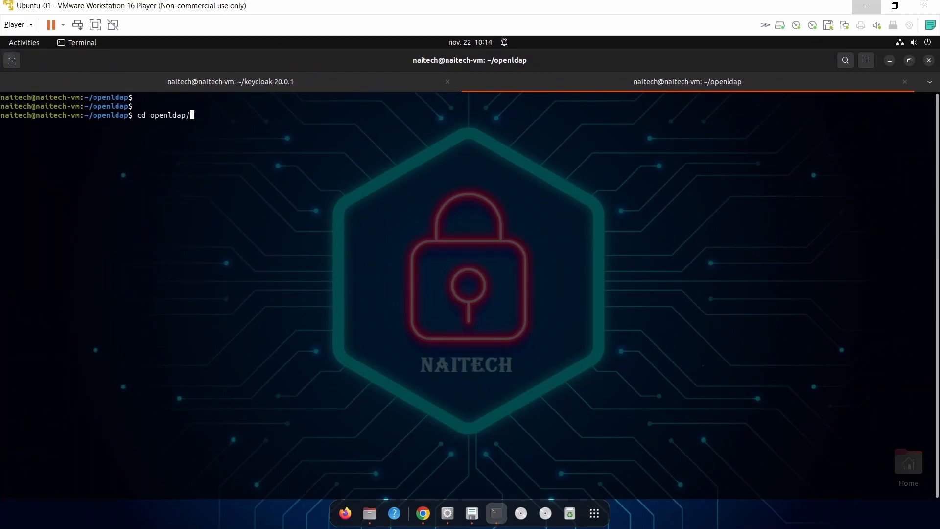
pyautogui.press('Return')
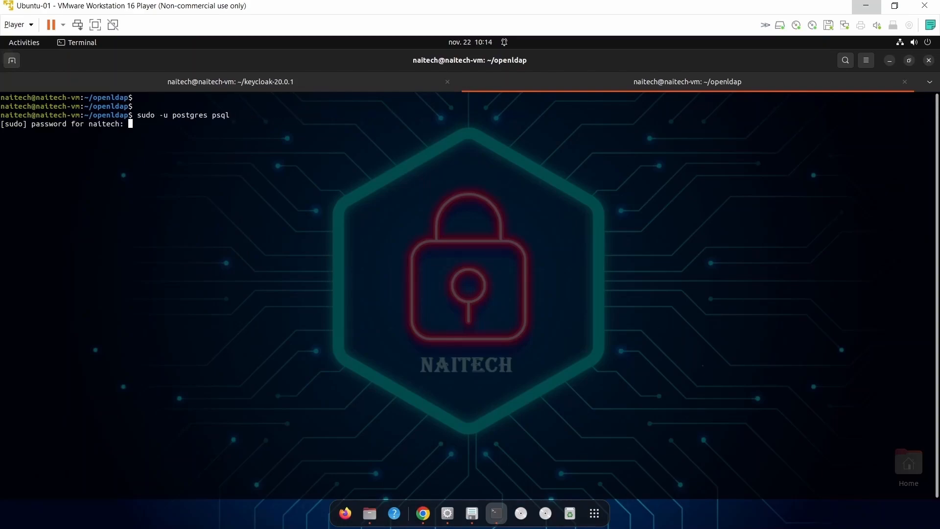
pyautogui.press('Return')
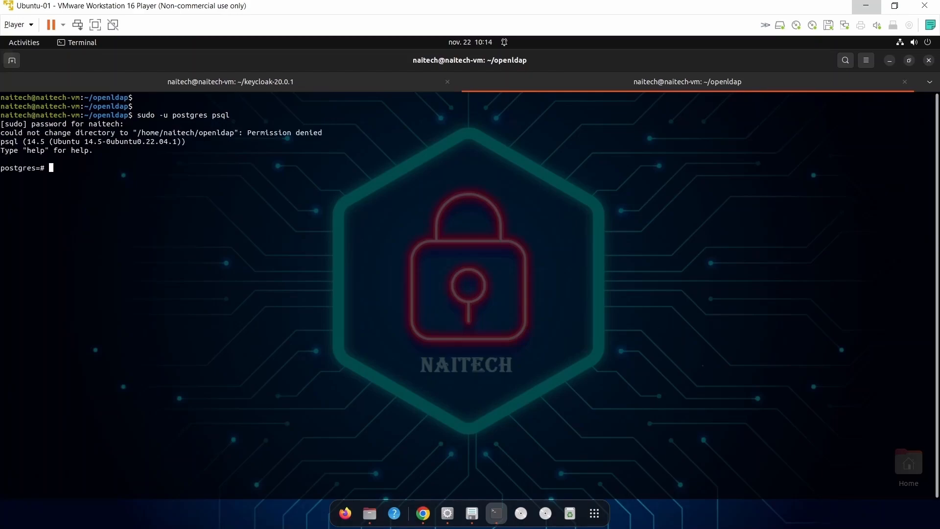
pyautogui.press('Return')
pyautogui.press('Return')
pyautogui.write('\\c keycloak')
pyautogui.press('Return')
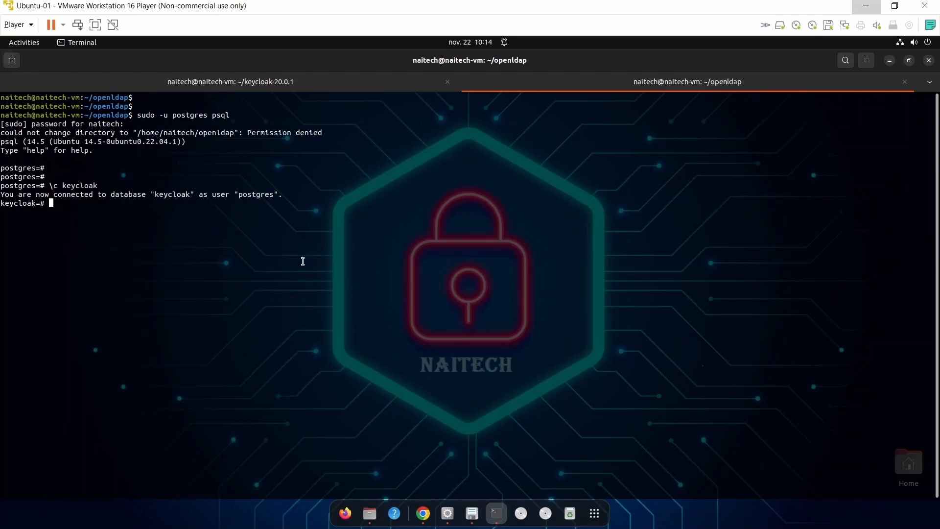
# Run select * from user_entity; showing only the admin user, then quit the pager.
pyautogui.doubleClick(173, 194)
pyautogui.click(138, 205)
pyautogui.write('select * from user_entity;')
pyautogui.press('Return')
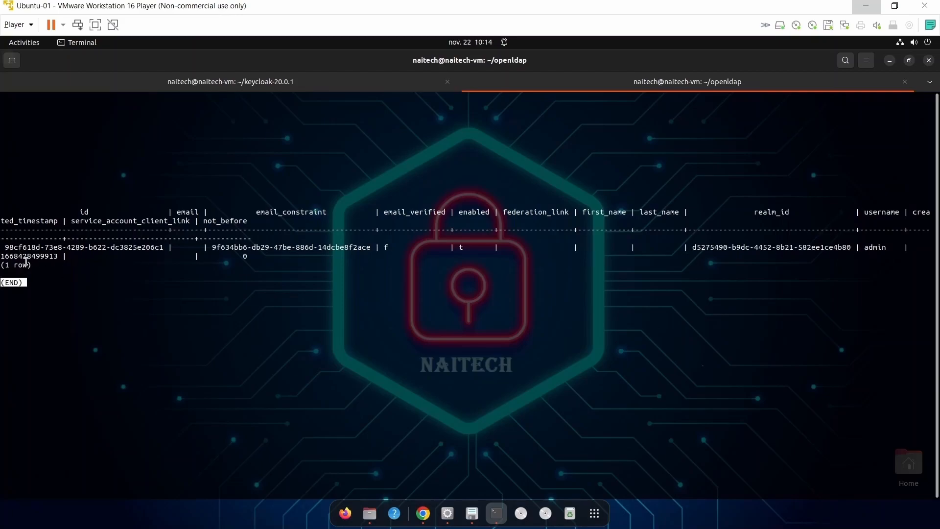
pyautogui.doubleClick(870, 247)
pyautogui.click(462, 406)
pyautogui.press('q')
pyautogui.press('Return')
pyautogui.press('Return')
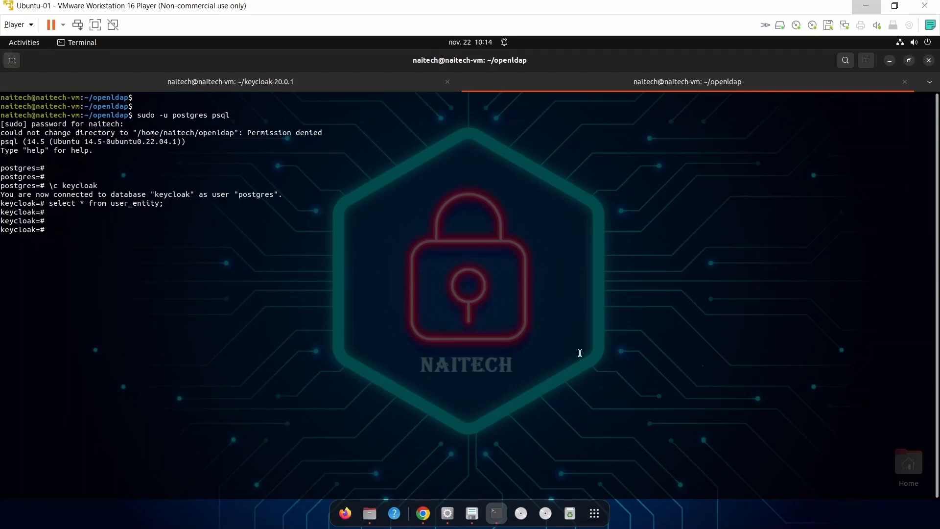
# Turn on Import users for the naitech-ldap provider and save it.
pyautogui.click(890, 60)
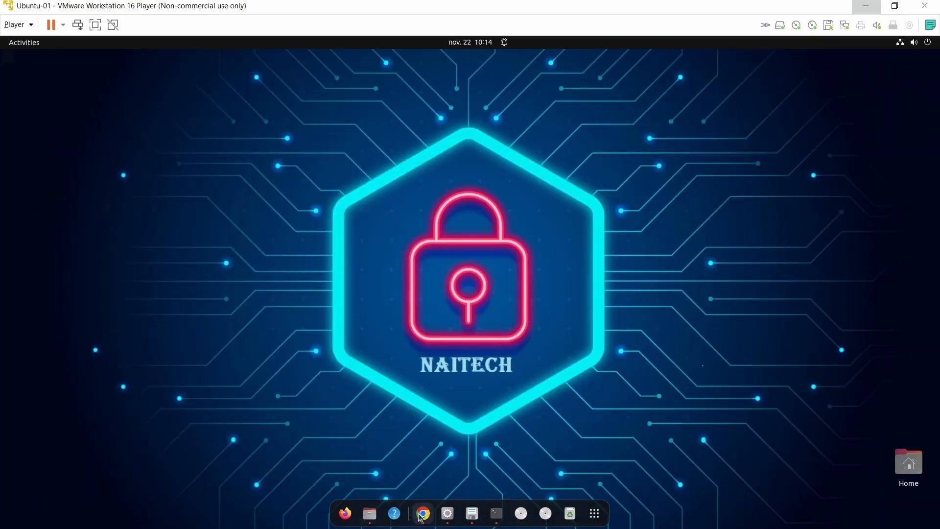
pyautogui.click(423, 513)
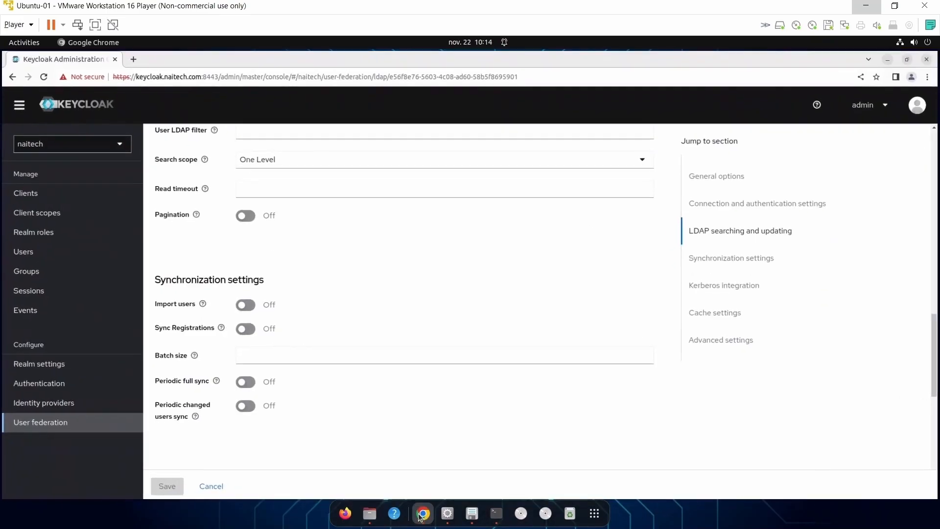
pyautogui.click(251, 307)
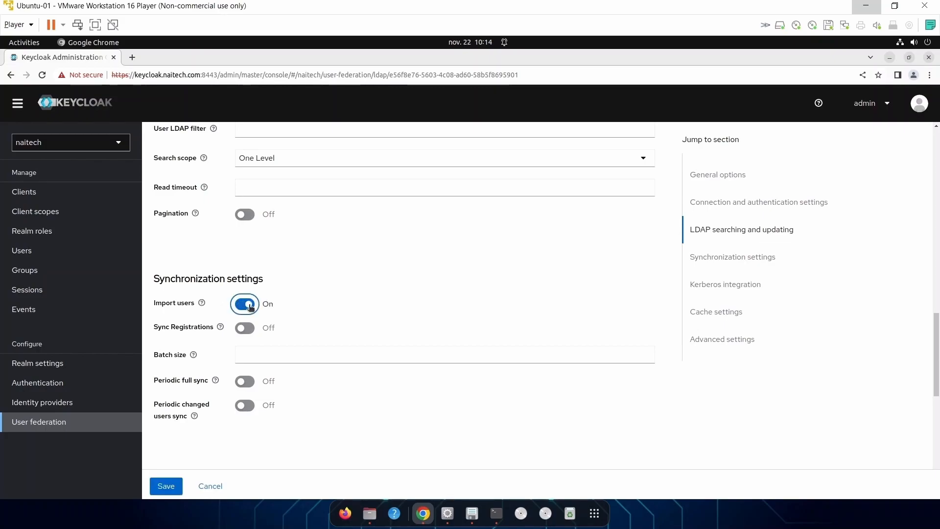
pyautogui.click(170, 491)
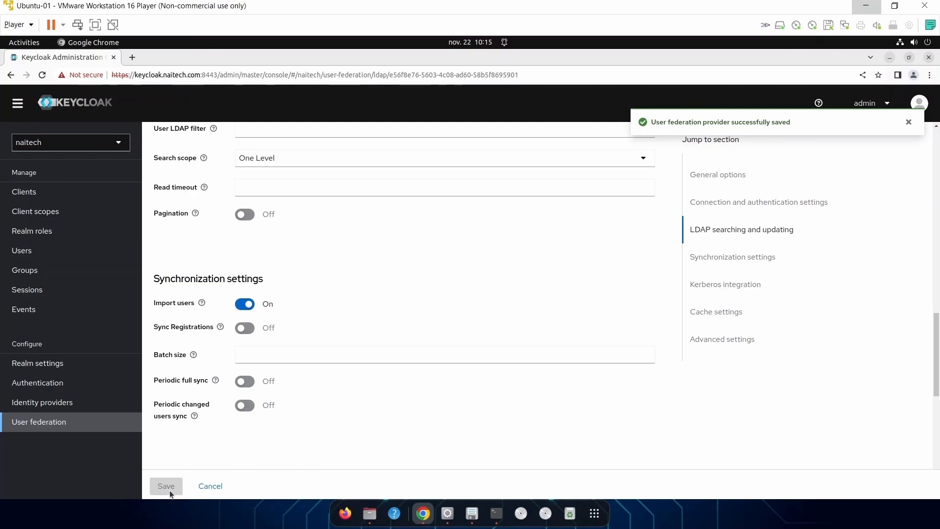
# Search the naitech Users page with * to list all users.
pyautogui.click(34, 257)
pyautogui.click(221, 212)
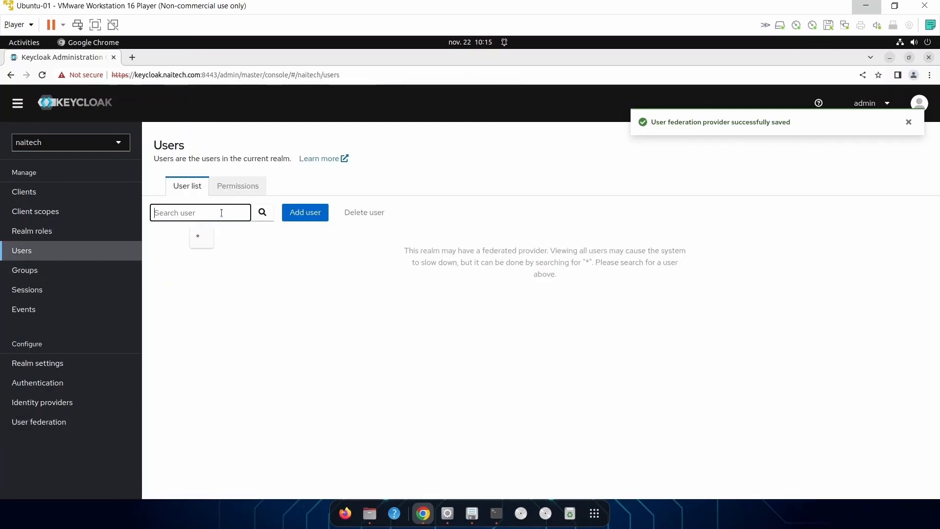
pyautogui.click(201, 237)
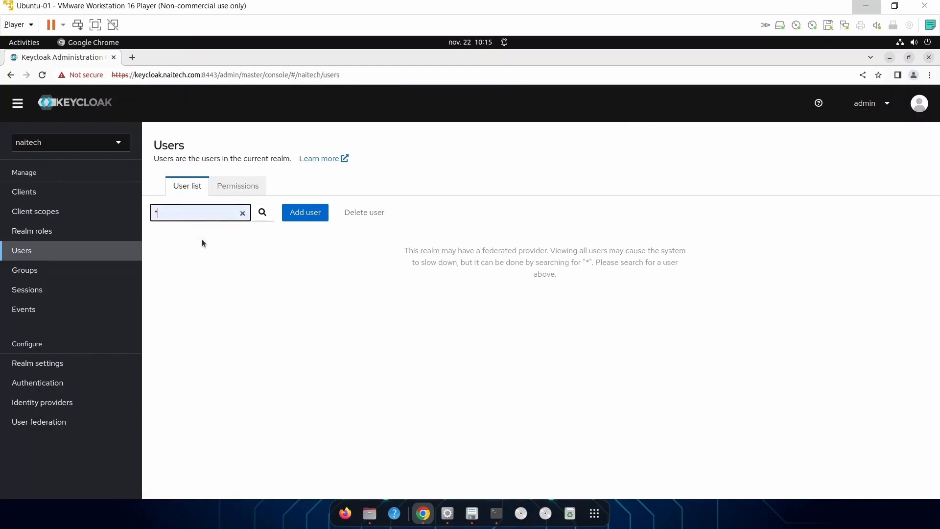
pyautogui.click(262, 212)
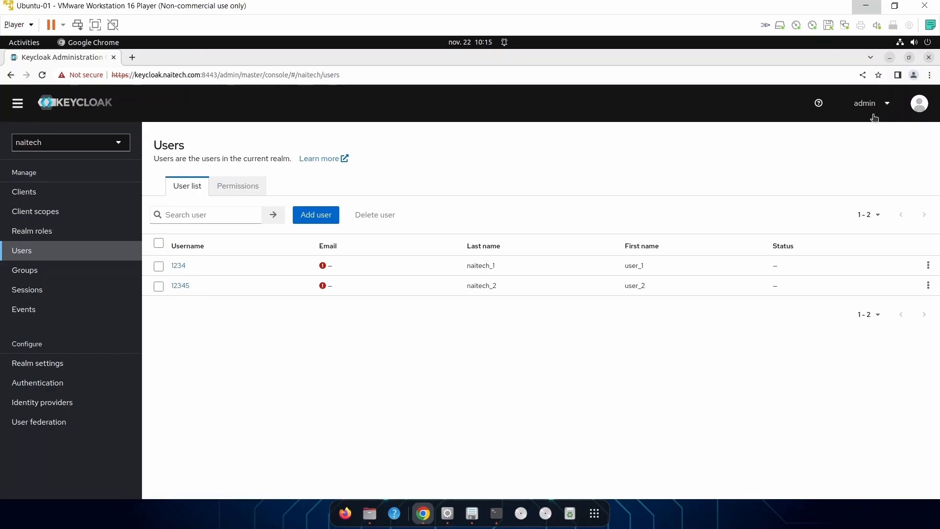
# Rerun select * from user_entity; to find user_1 and user_2 (naitech_1, naitech_2), then minimize the terminal.
pyautogui.click(496, 513)
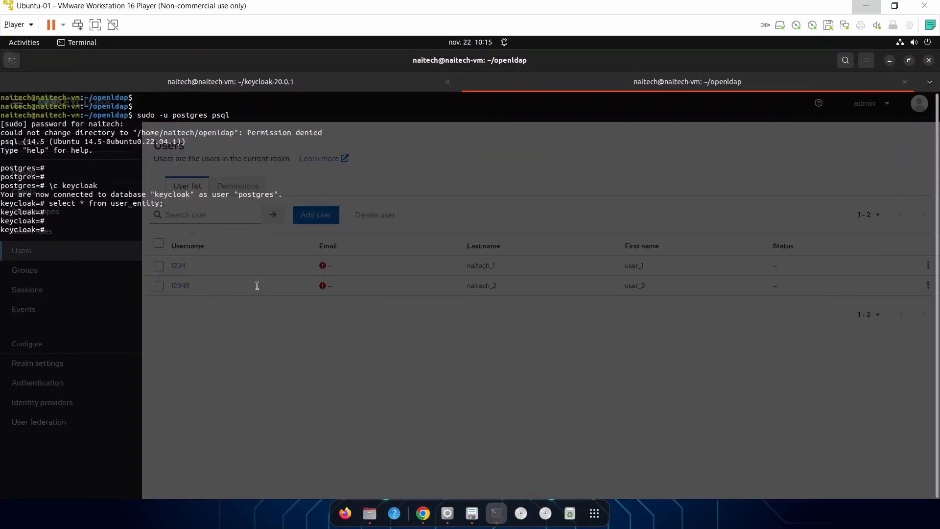
pyautogui.press('Up')
pyautogui.press('Return')
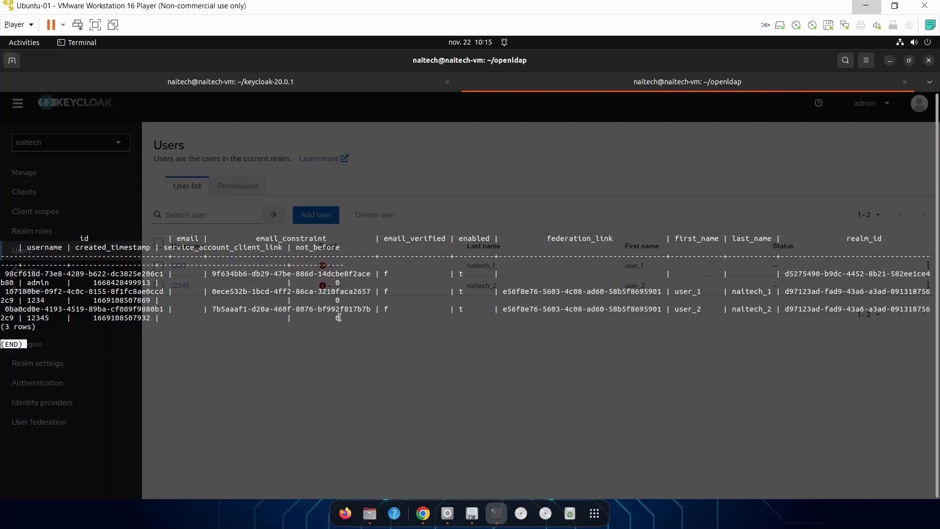
pyautogui.doubleClick(745, 292)
pyautogui.doubleClick(748, 305)
pyautogui.click(891, 63)
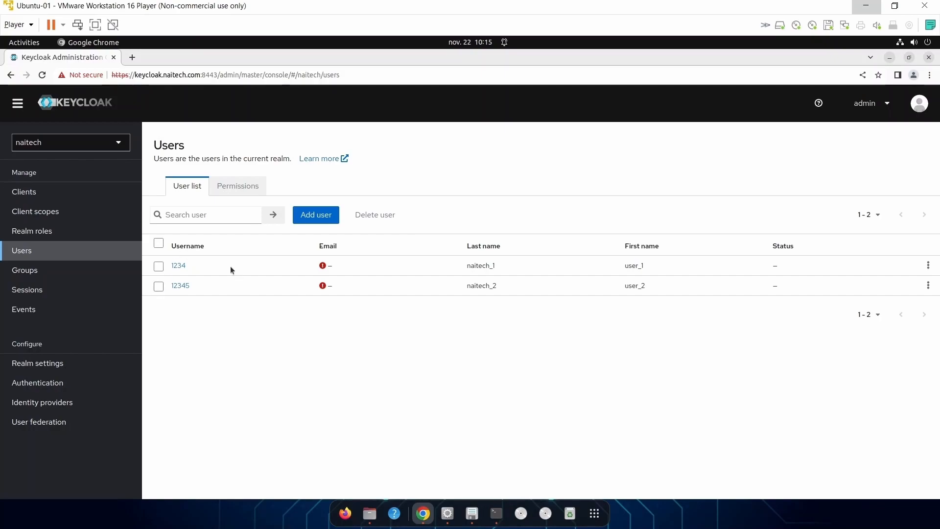